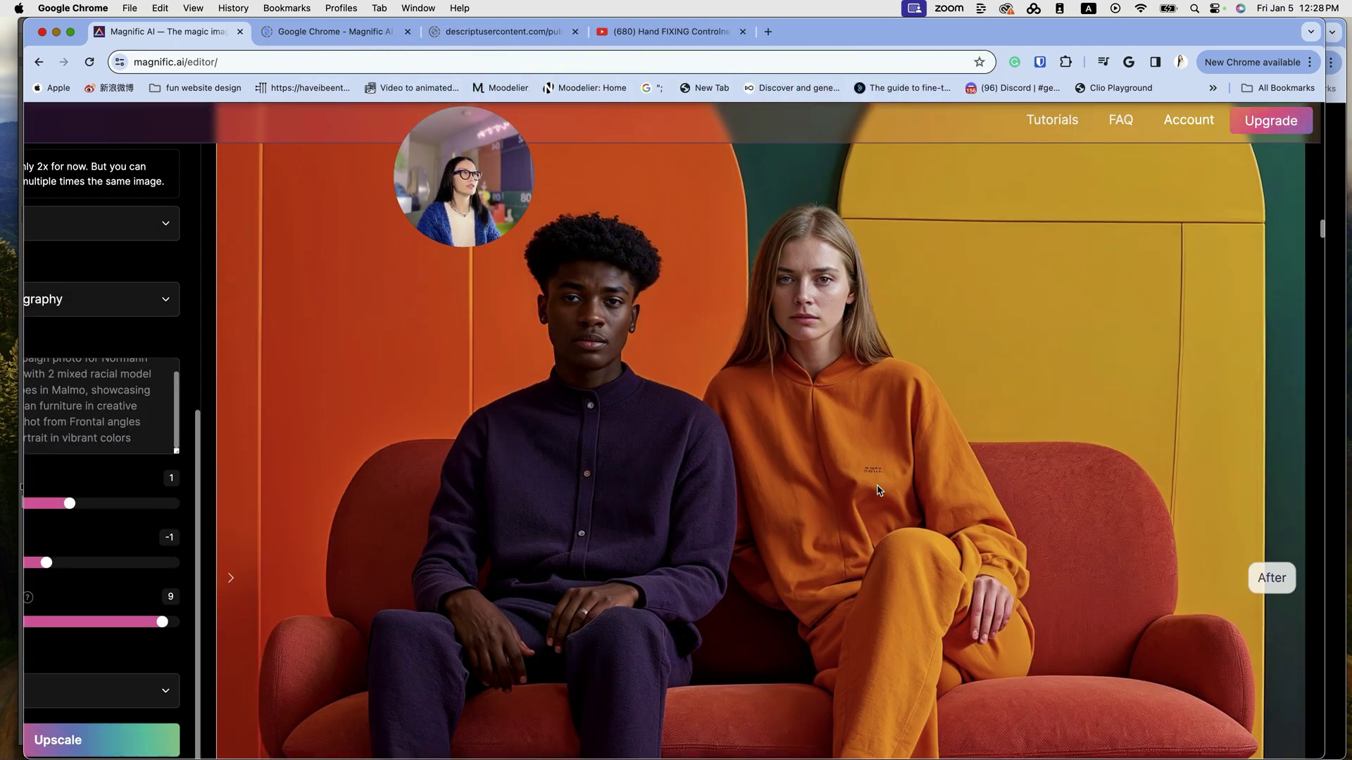
- Examine the fingers, nails and fabric textures in the upscaled sofa photo
scroll(878, 489, up, 4)
scroll(876, 484, up, 10)
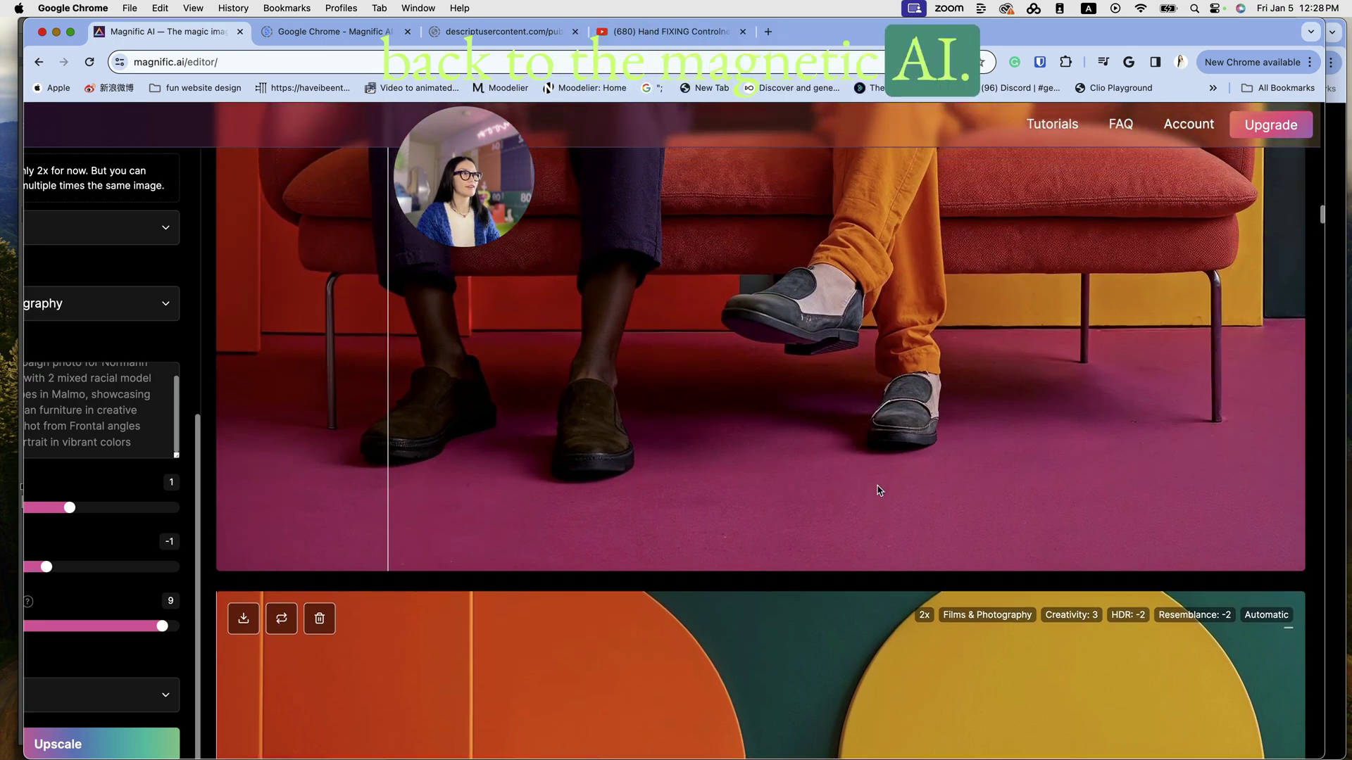
scroll(885, 529, up, 10)
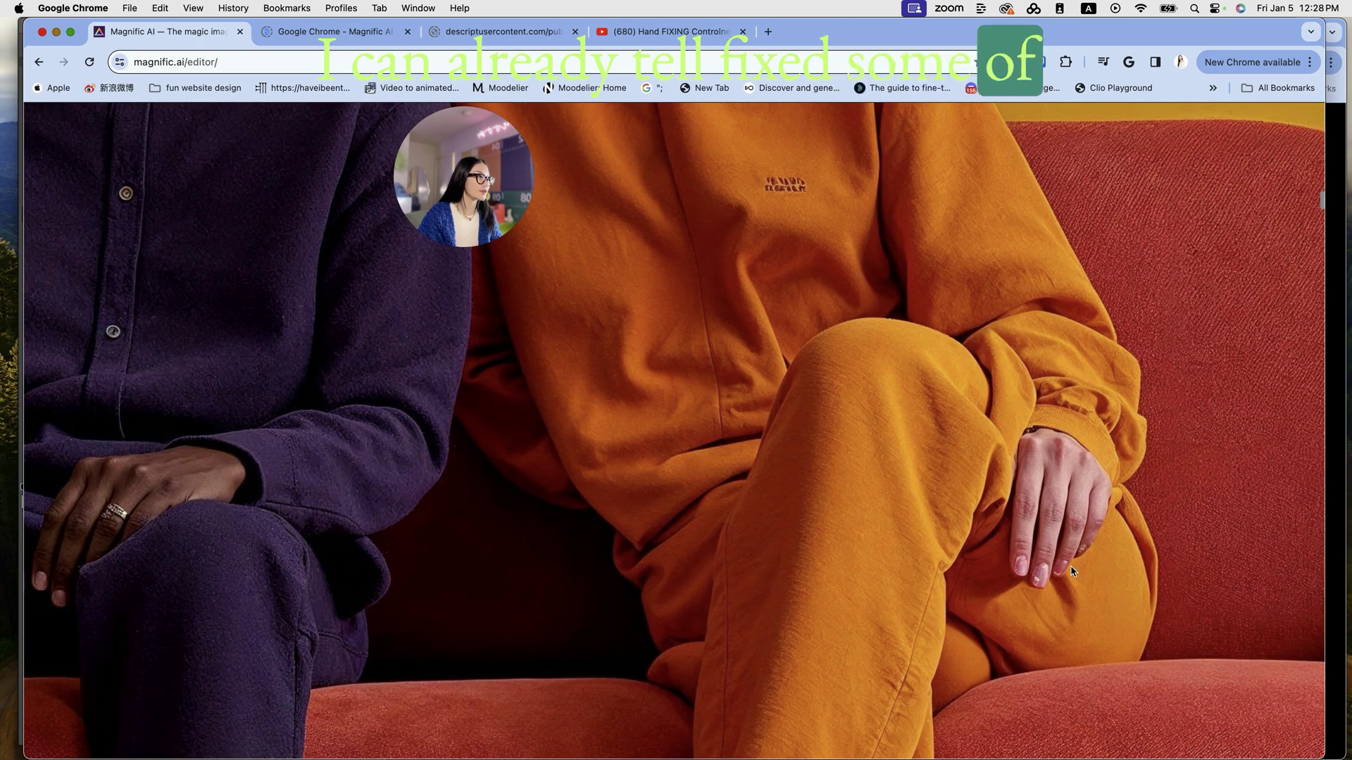
drag(1011, 573, 1030, 575)
scroll(1083, 573, down, 5)
scroll(1085, 576, left, 3)
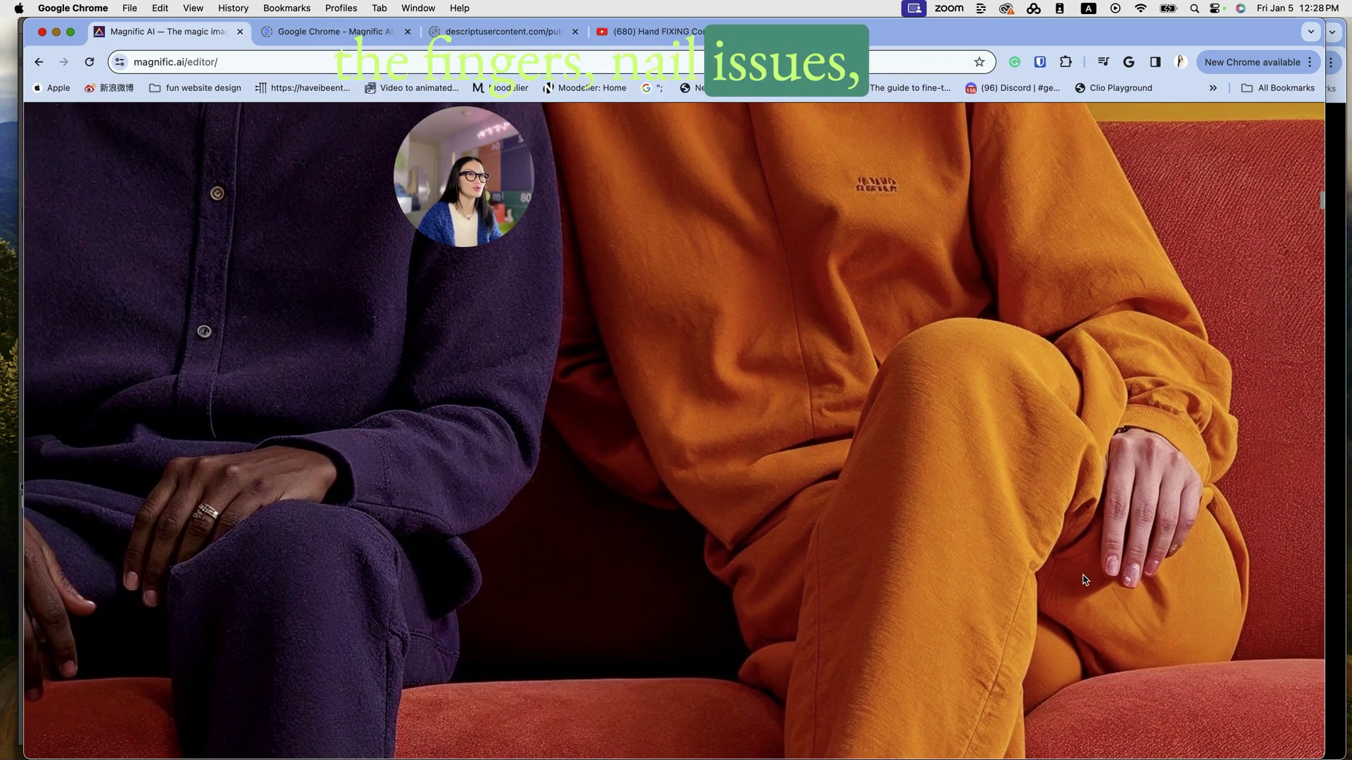
scroll(727, 556, up, 5)
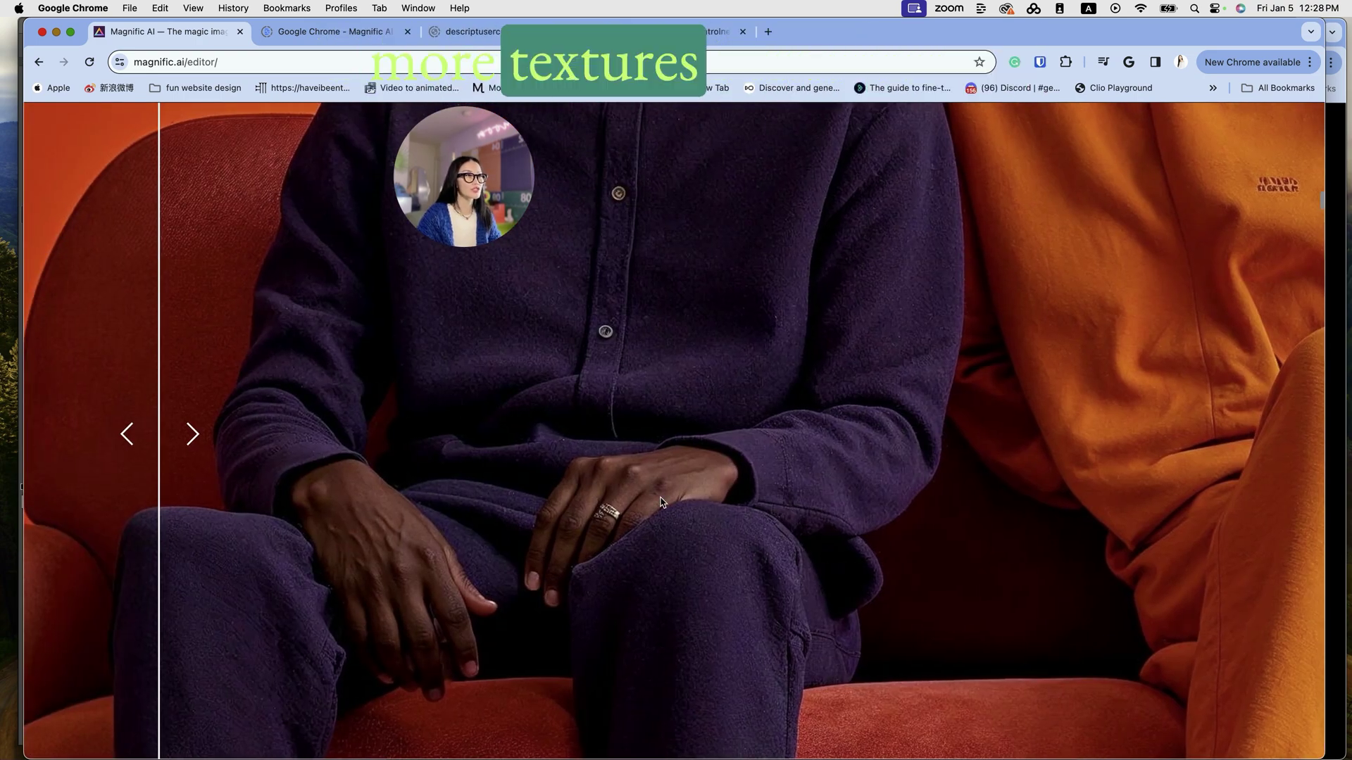
- Inspect both models' faces in the enlarged upscale for skin detail and discolorations
scroll(663, 521, up, 10)
scroll(662, 501, up, 3)
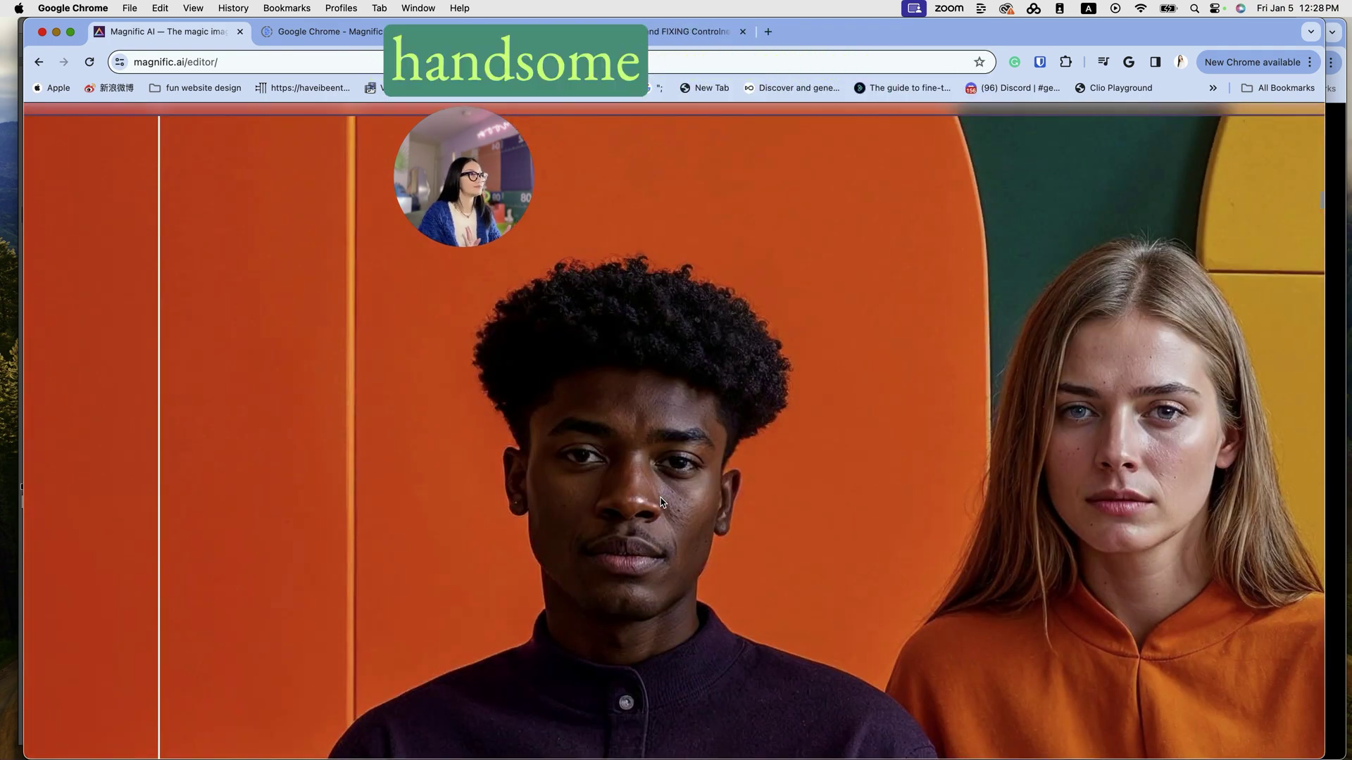
scroll(662, 501, down, 5)
scroll(864, 286, up, 5)
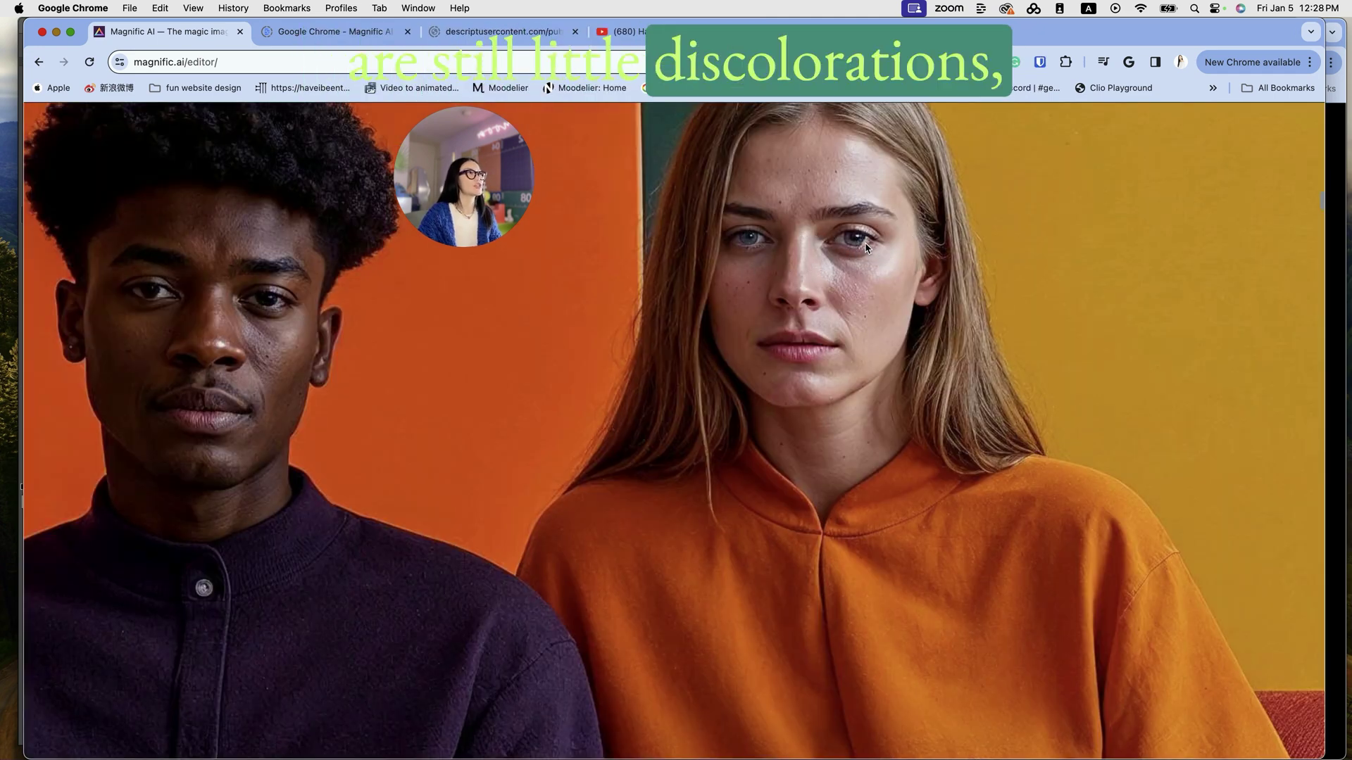
scroll(867, 248, down, 5)
scroll(866, 248, up, 3)
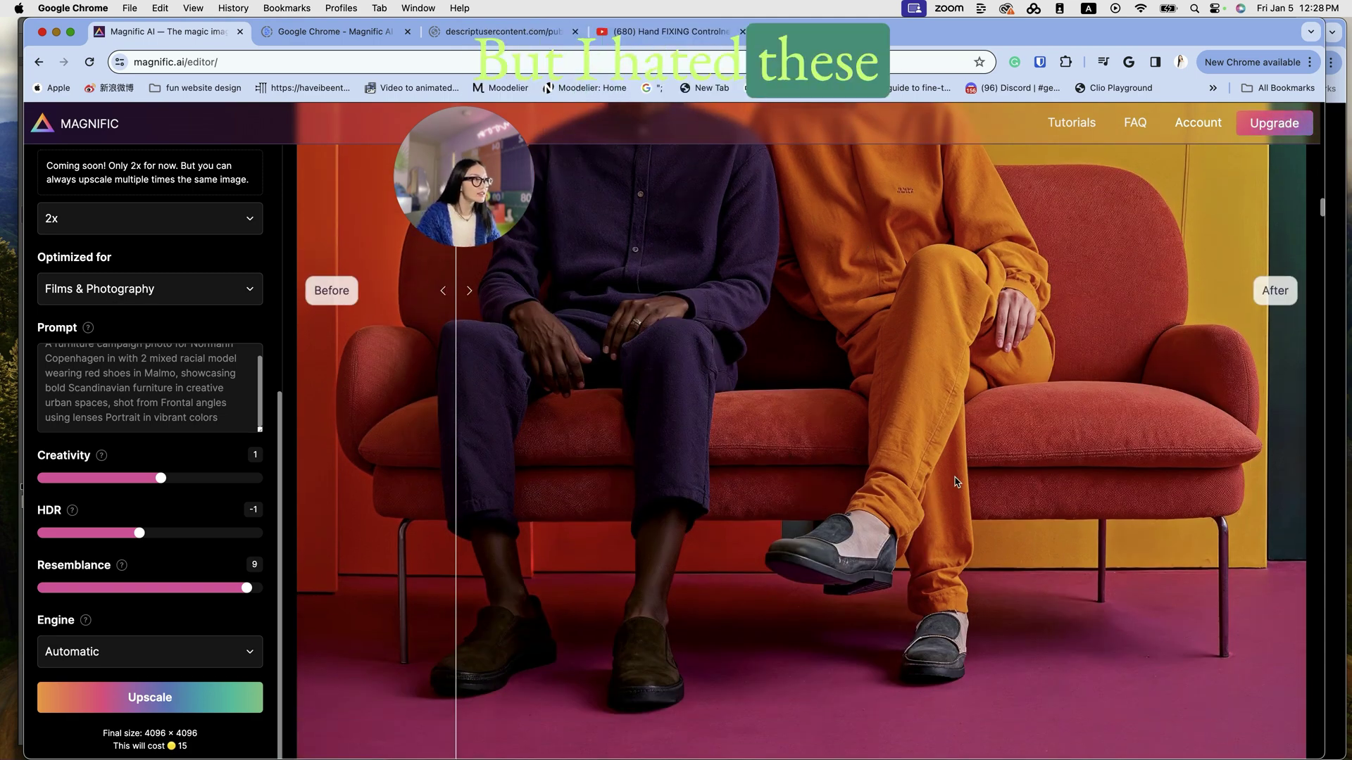
- Check the woman's shoes and the chest logo on the orange top in the upscaled photo, closing the enlarged view when done
click(959, 623)
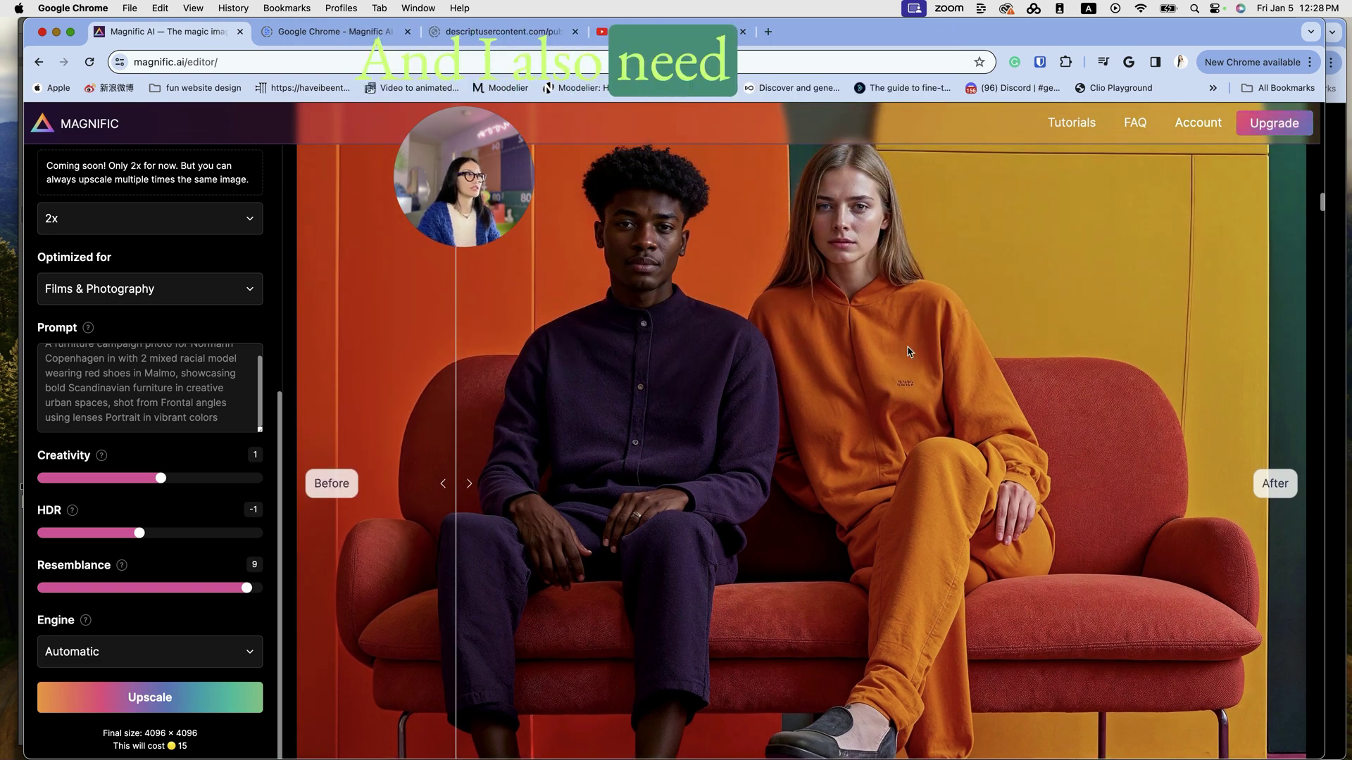
click(908, 352)
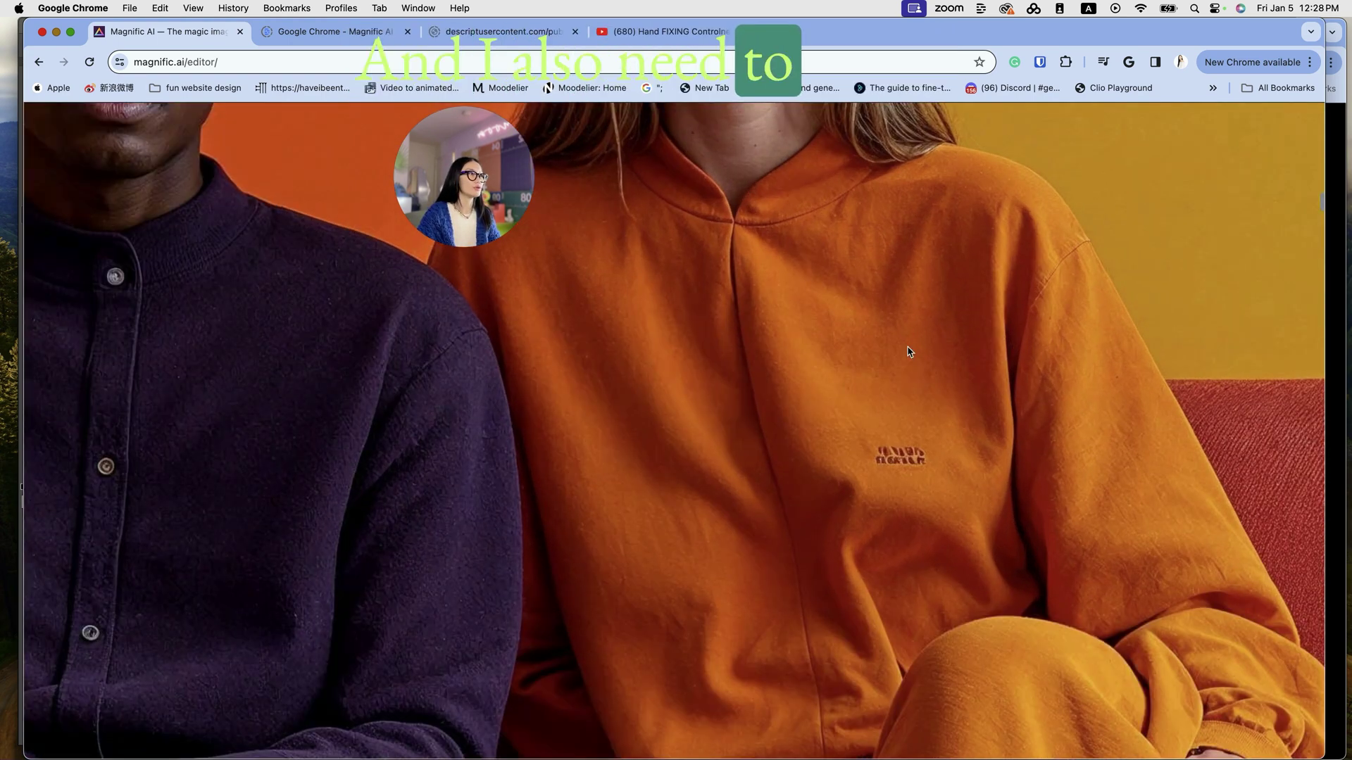
click(864, 453)
key(Escape)
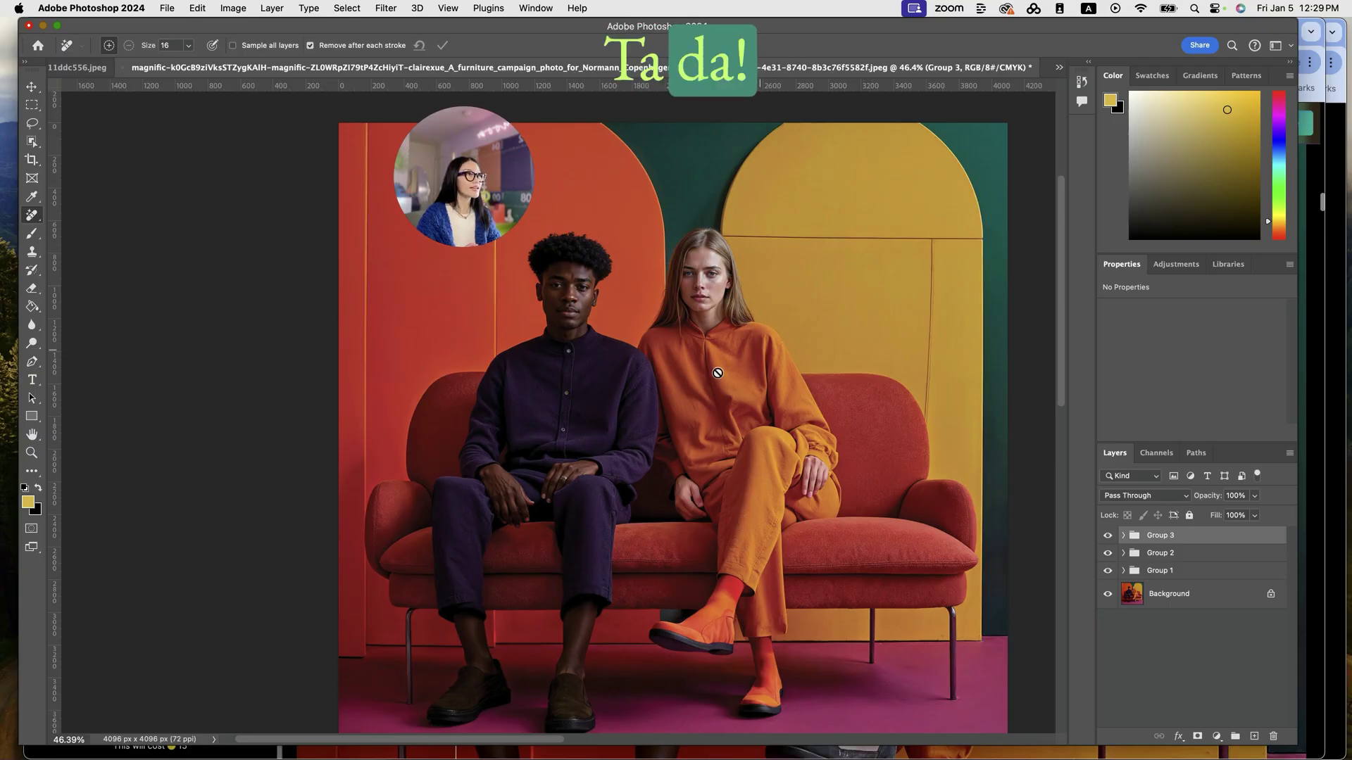
- View the whole retouched composite in Photoshop, and hide Group 1, Group 2 and Group 3 to expose the Background image
scroll(710, 376, up, 5)
scroll(711, 376, down, 5)
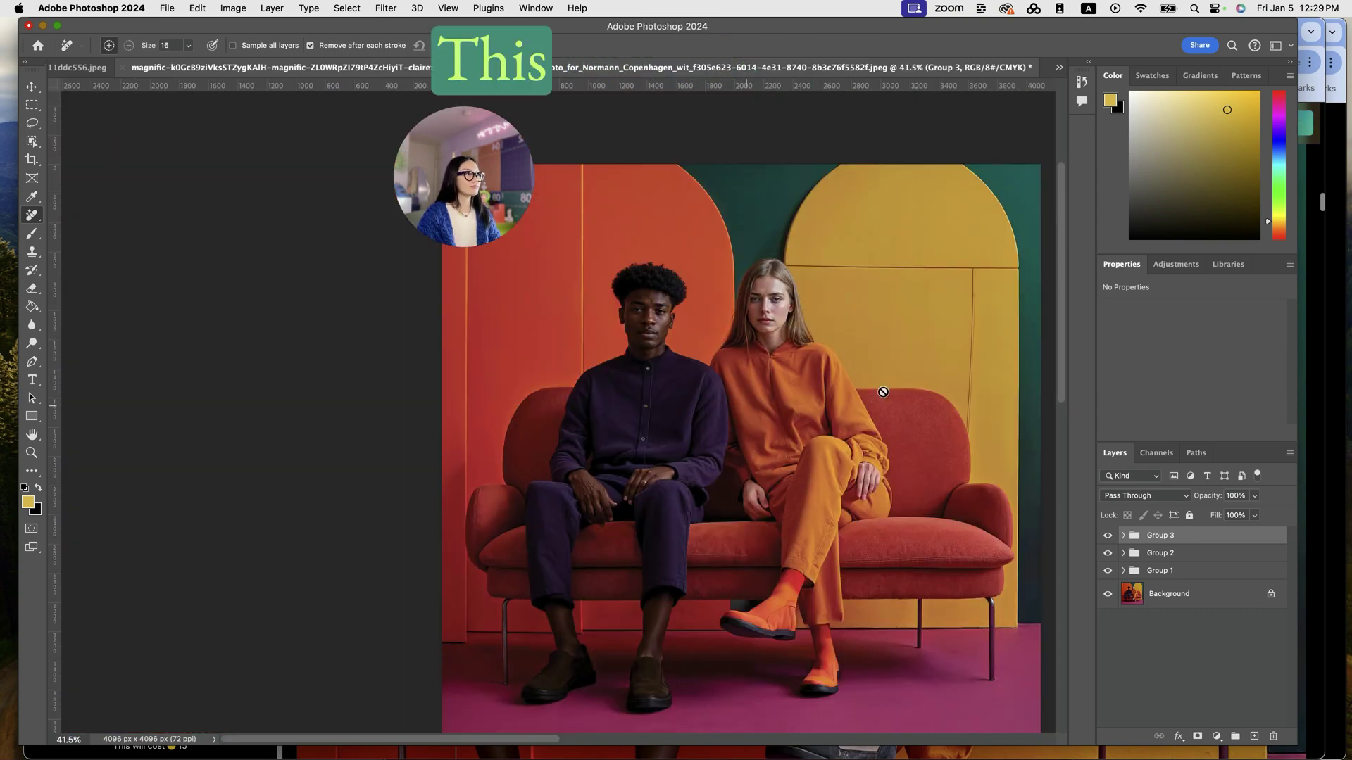
scroll(495, 419, right, 3)
scroll(749, 444, down, 3)
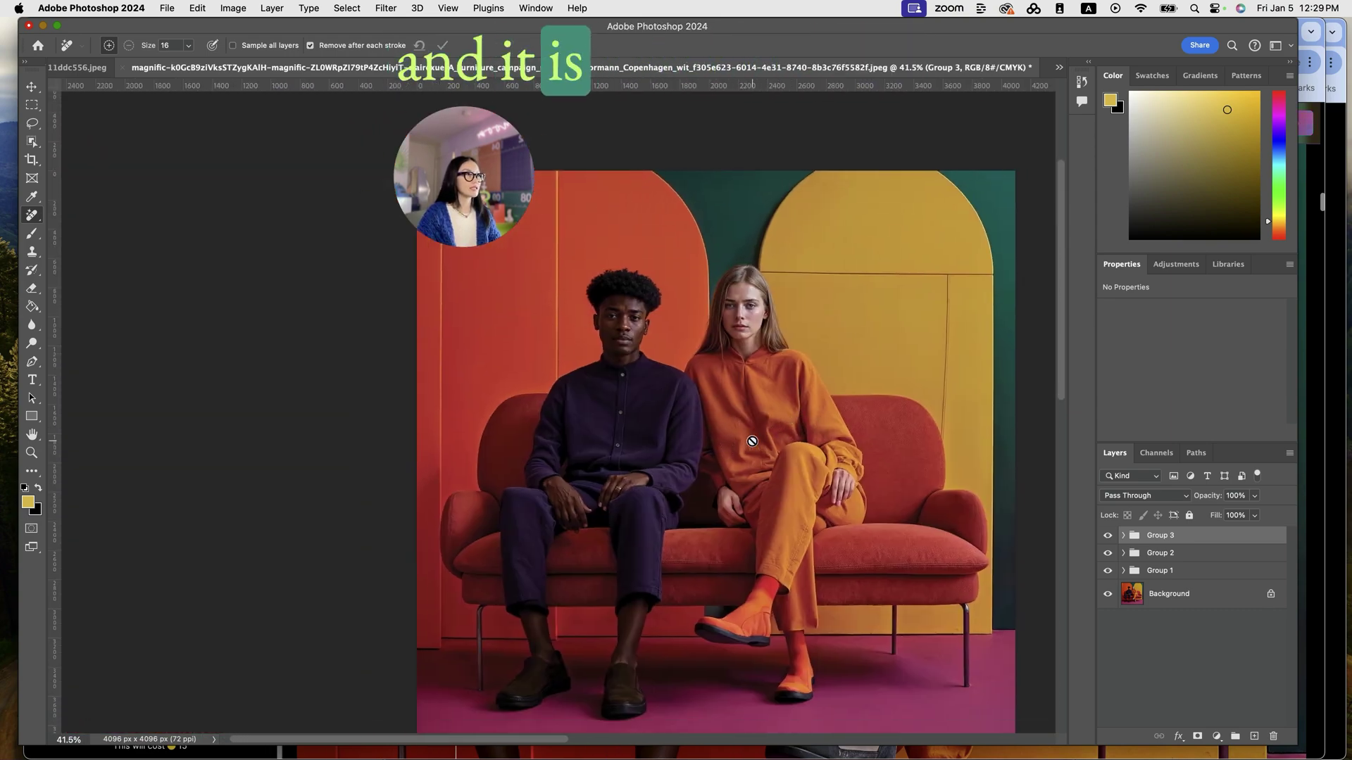
scroll(752, 442, up, 2)
scroll(752, 441, right, 2)
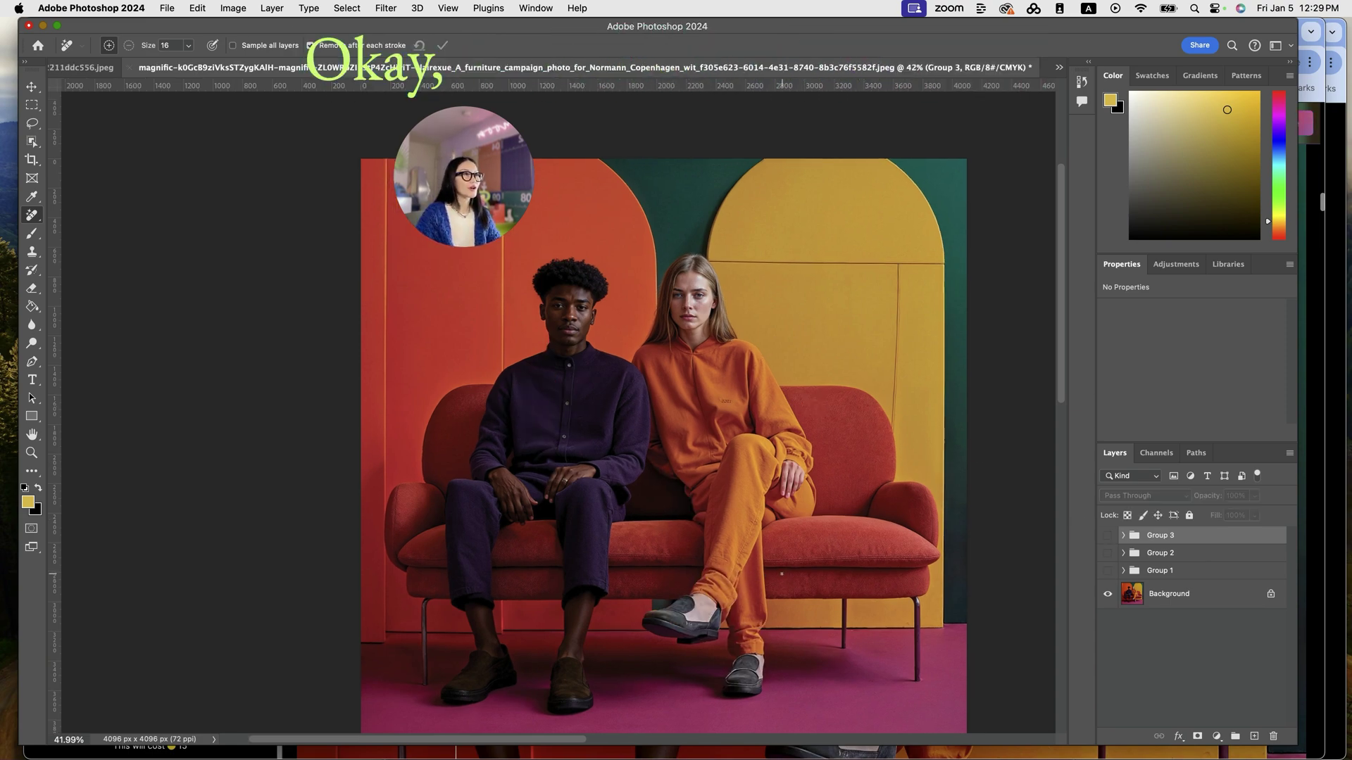
- Examine the unretouched Background image, including the woman's fingernails, hands and shoes
key(super+equal)
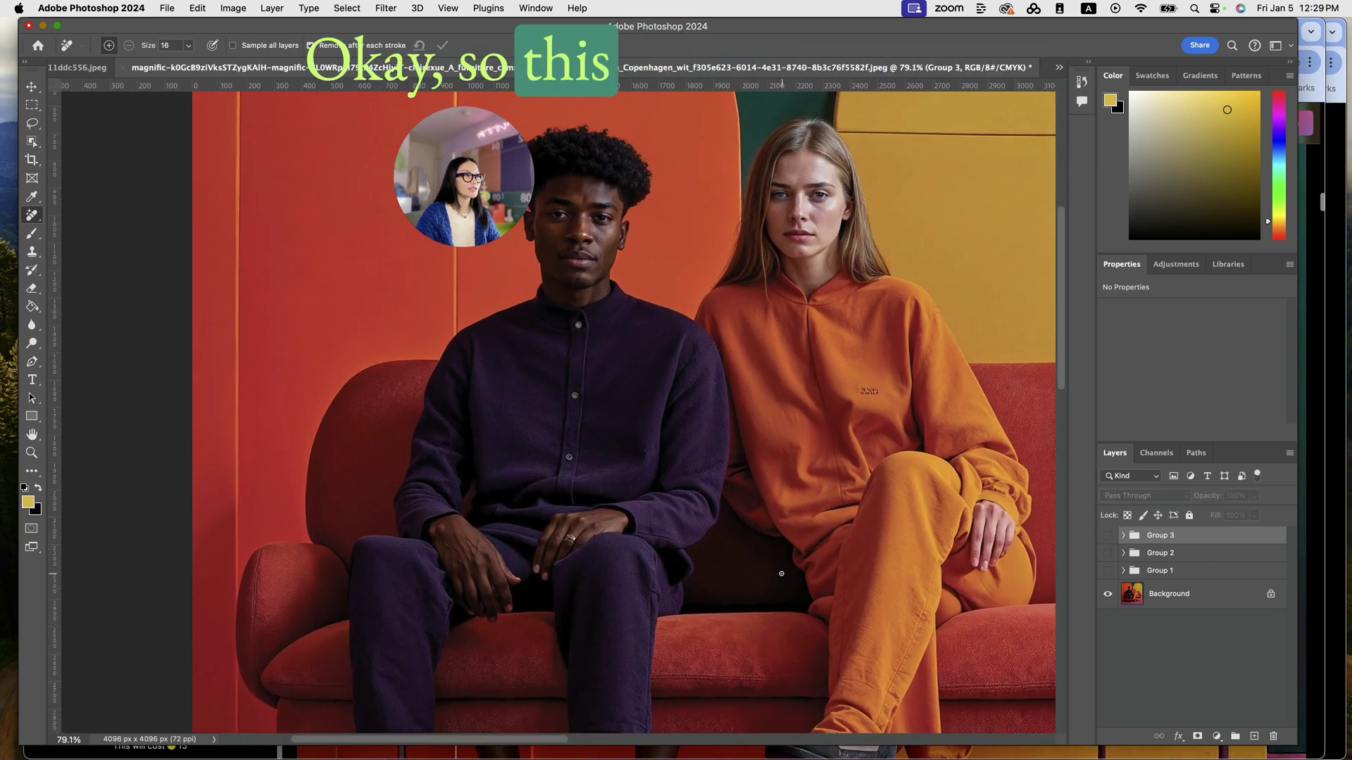
key(super+minus)
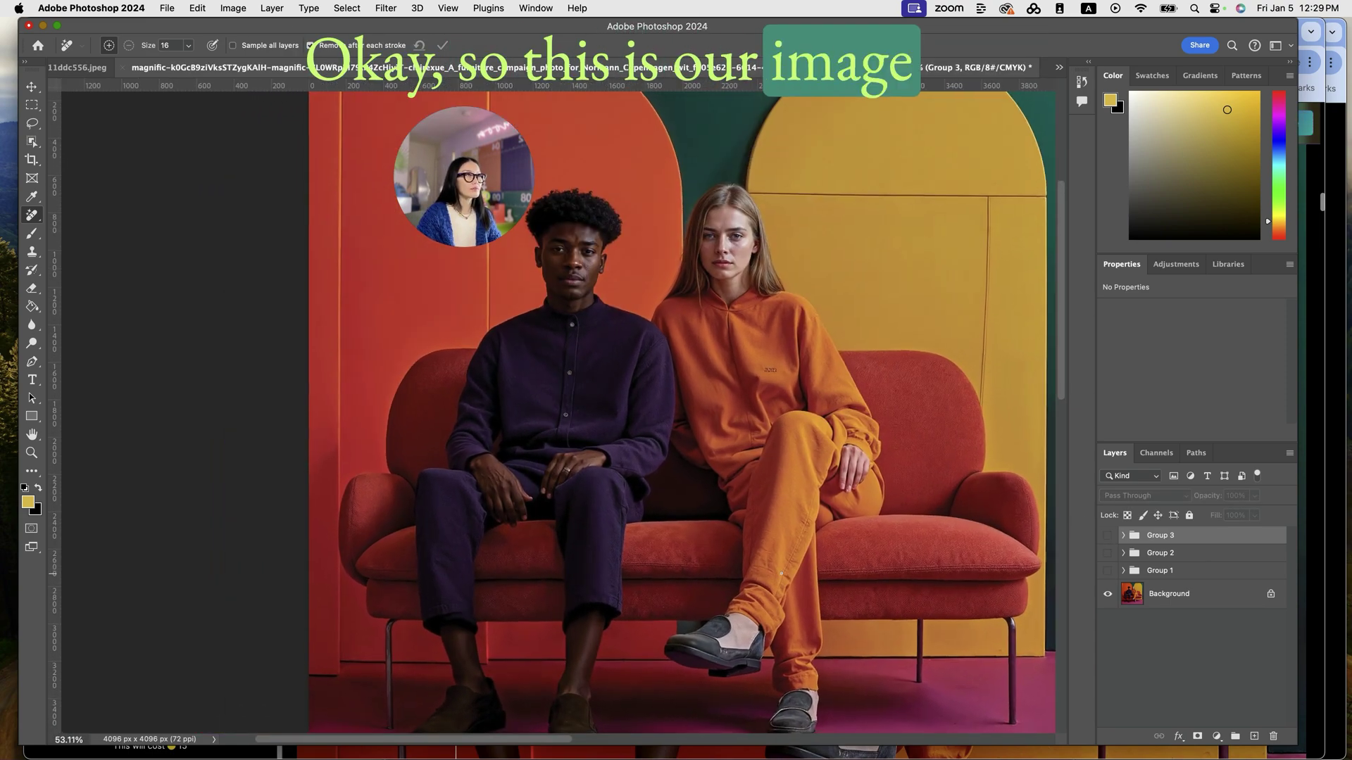
key(super+minus)
scroll(782, 574, up, 1)
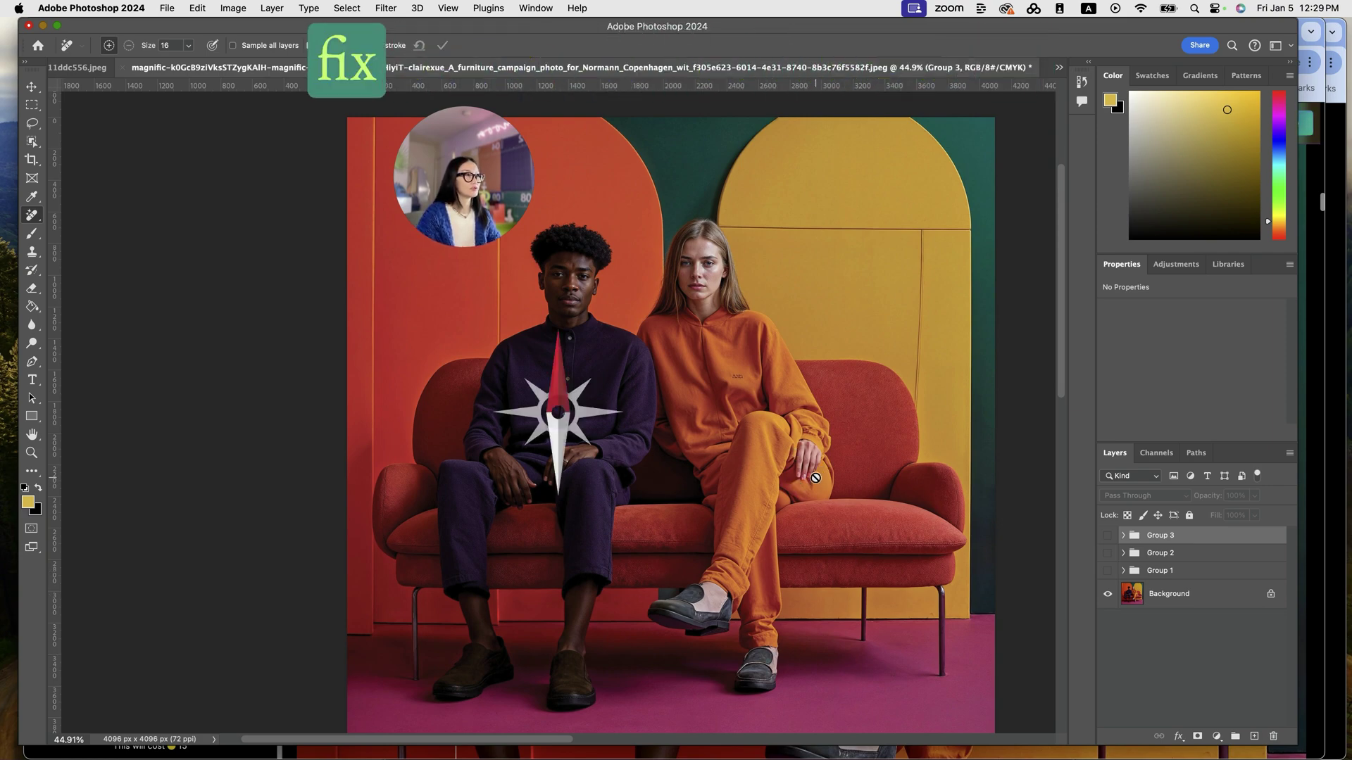
scroll(796, 486, up, 5)
scroll(796, 486, right, 3)
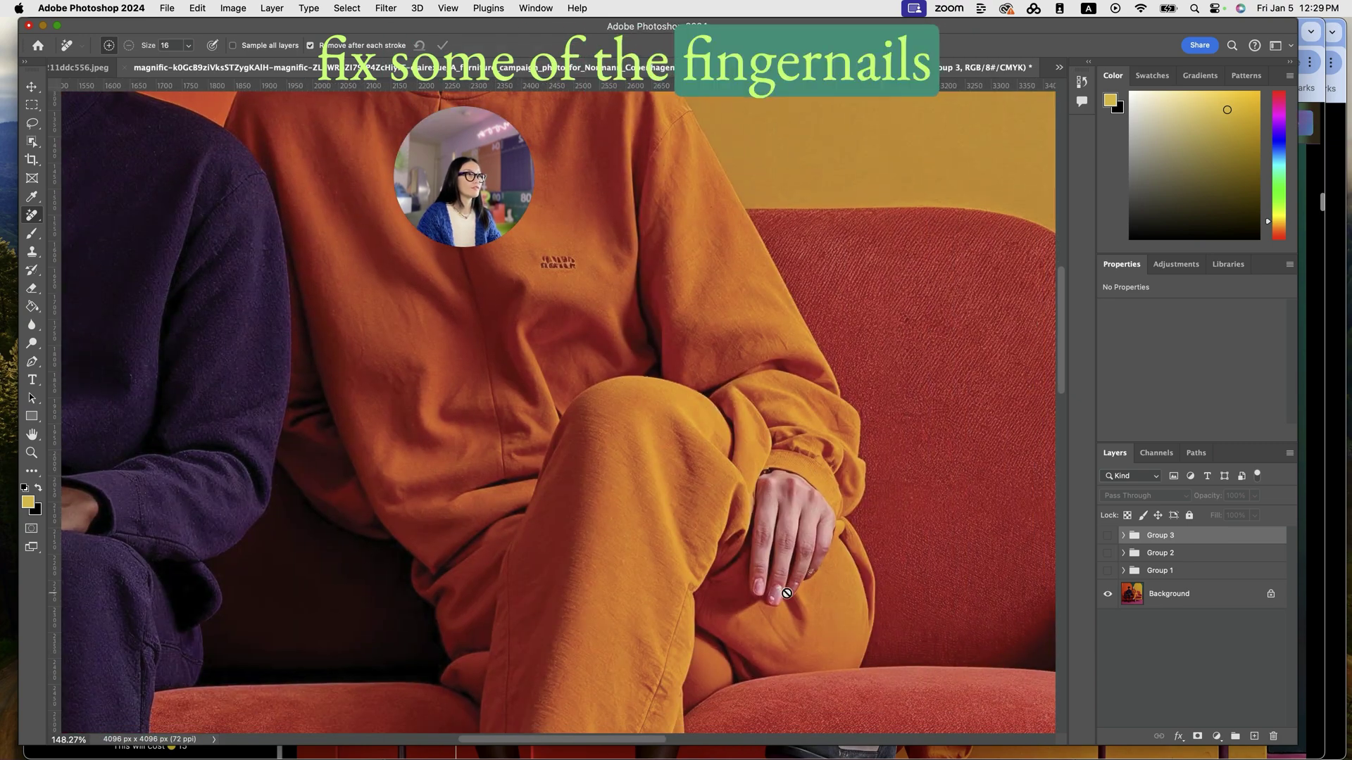
scroll(654, 526, down, 5)
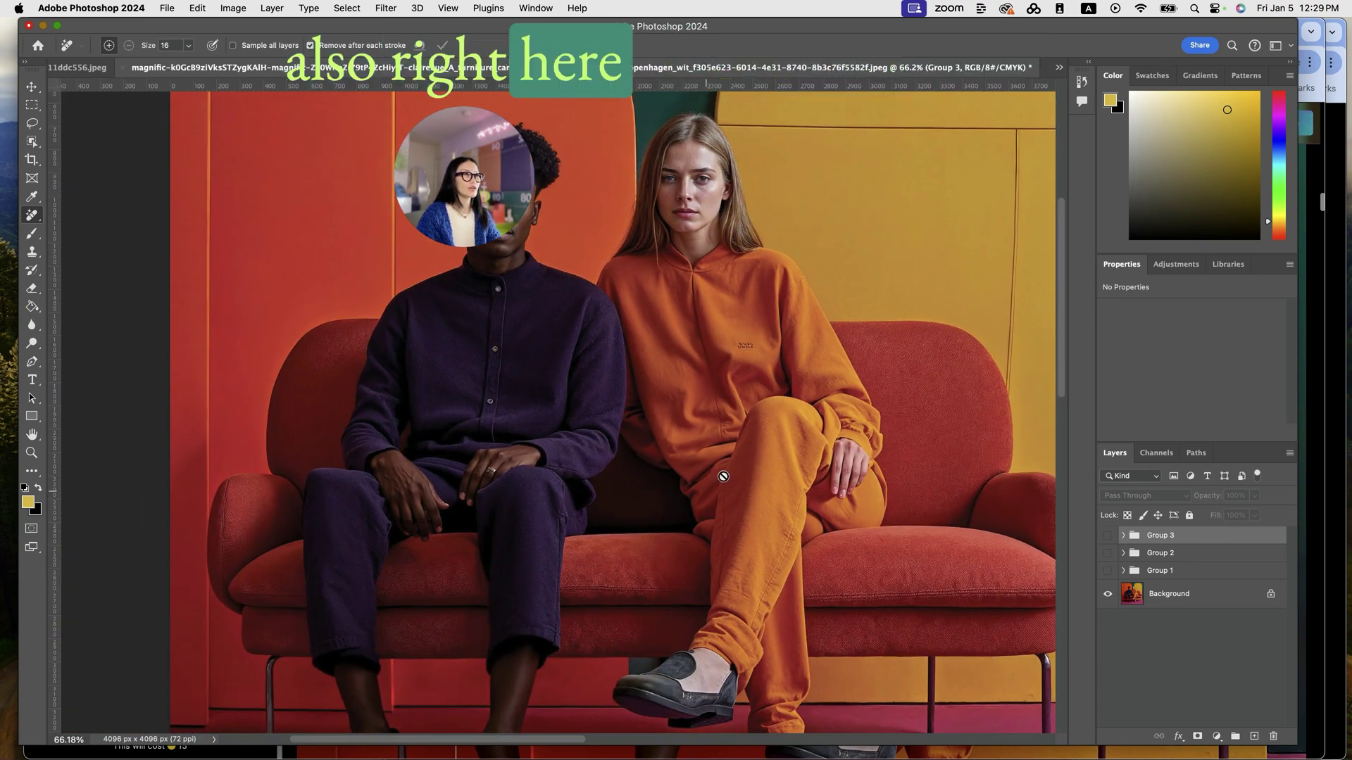
scroll(654, 526, down, 2)
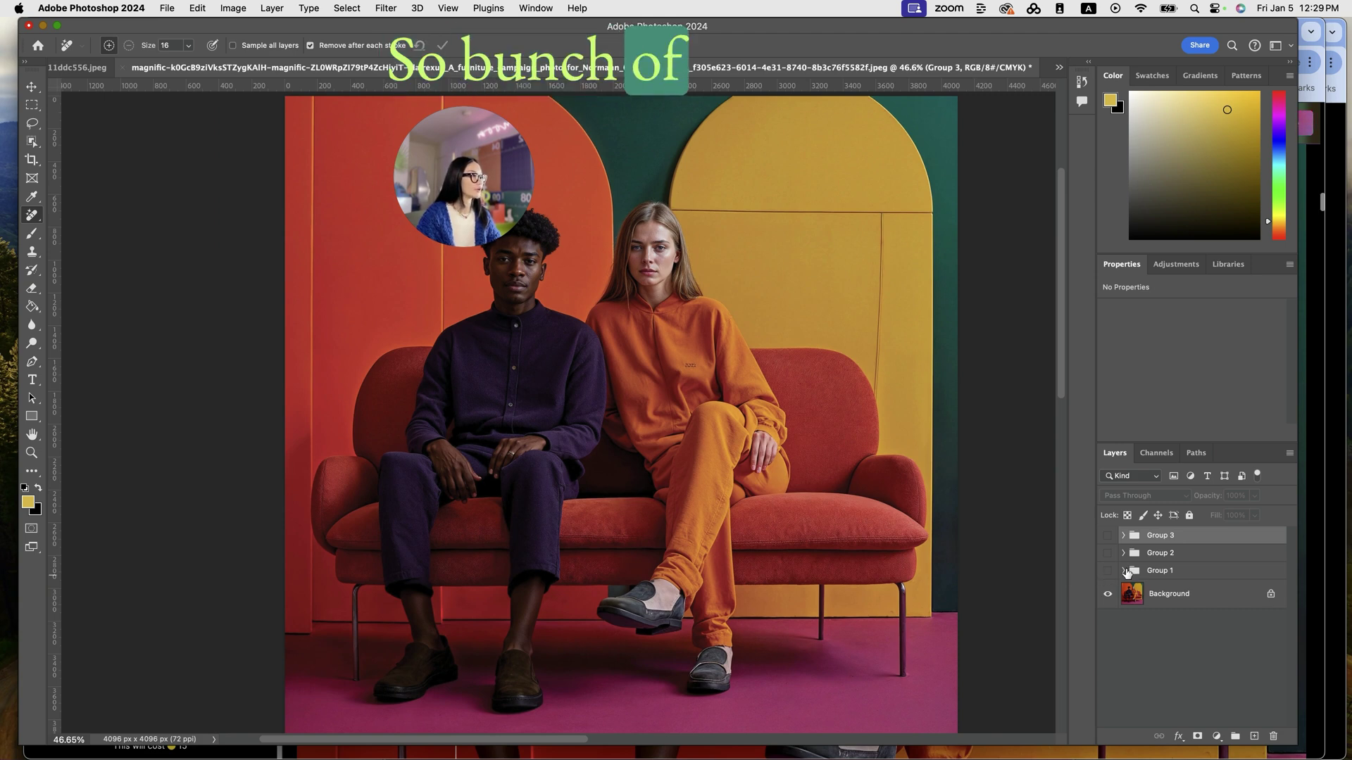
- Review the generative fill layers inside Group 1, collapse the group, and make it visible to view its hand and shoe fixes
click(1123, 571)
scroll(1127, 585, down, 1)
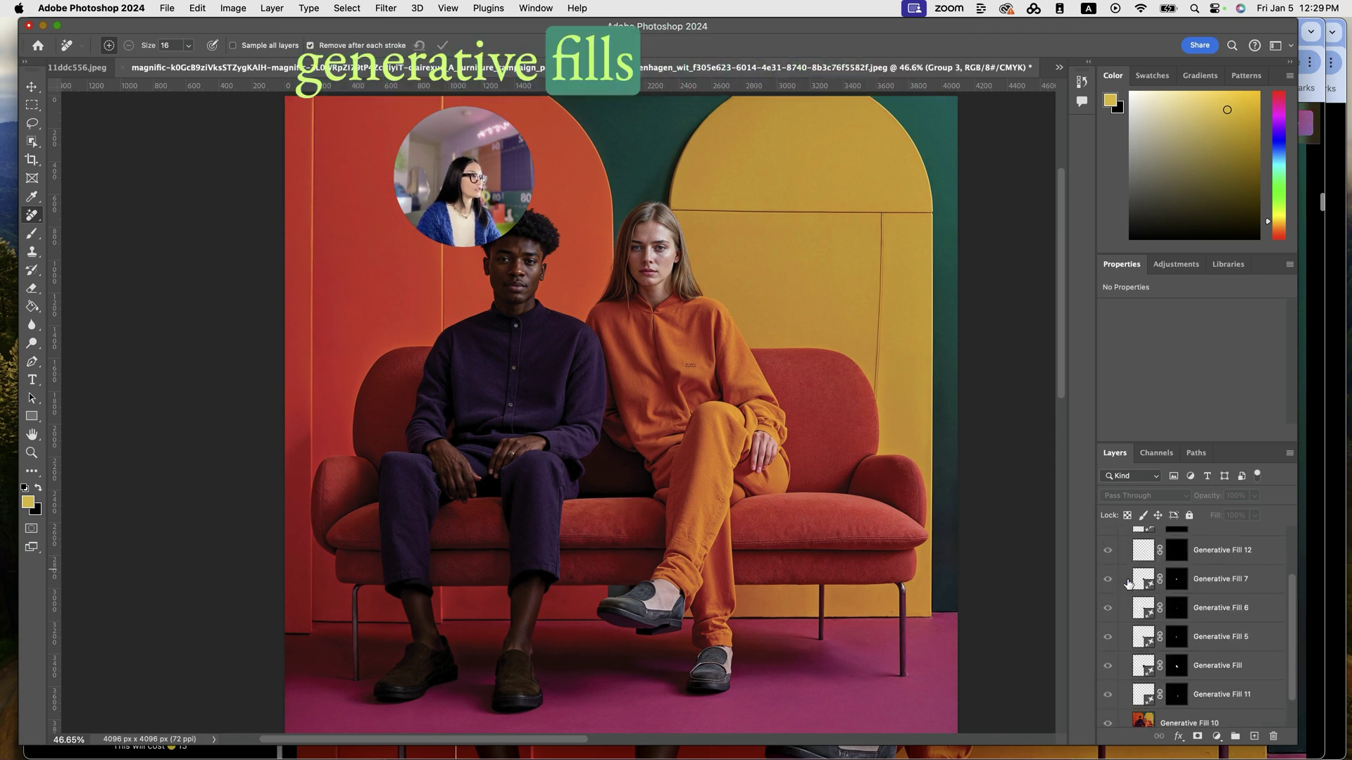
scroll(1128, 585, up, 1)
click(1123, 571)
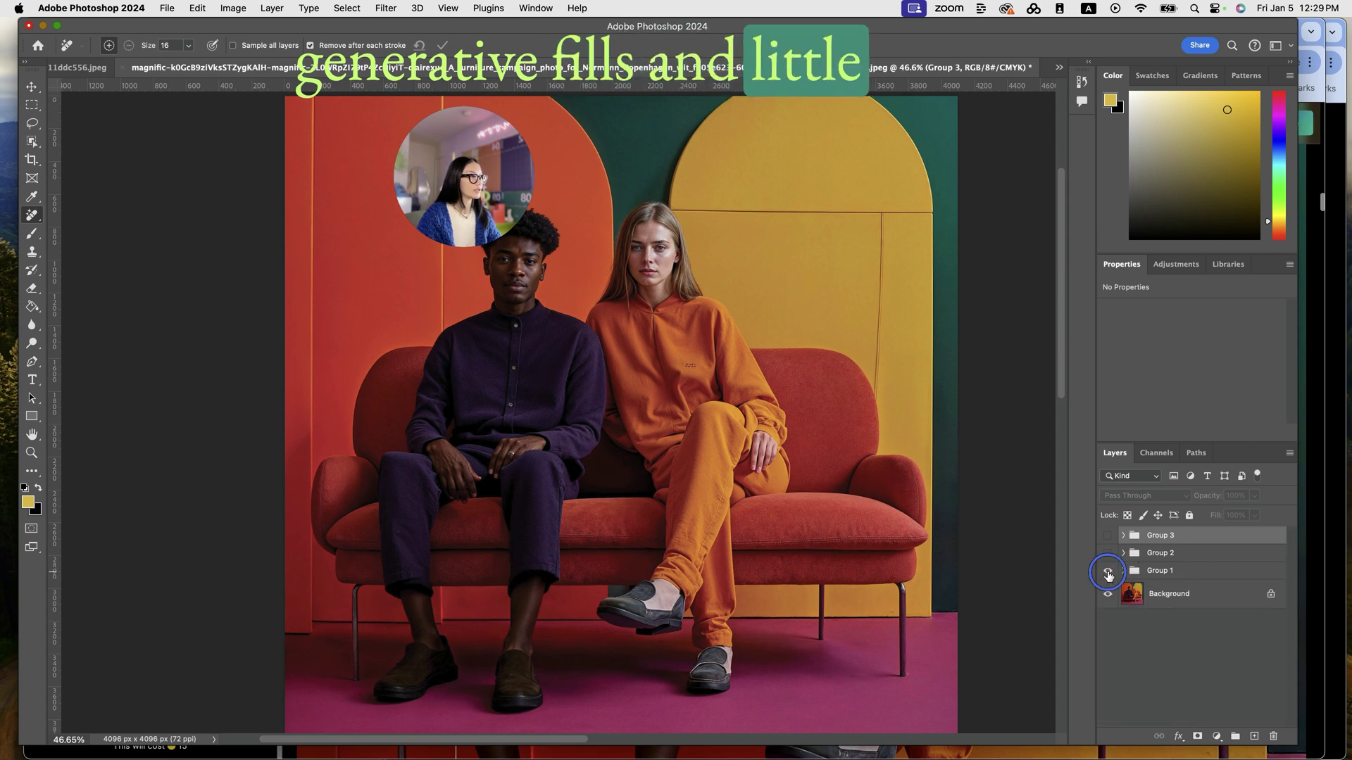
click(1107, 572)
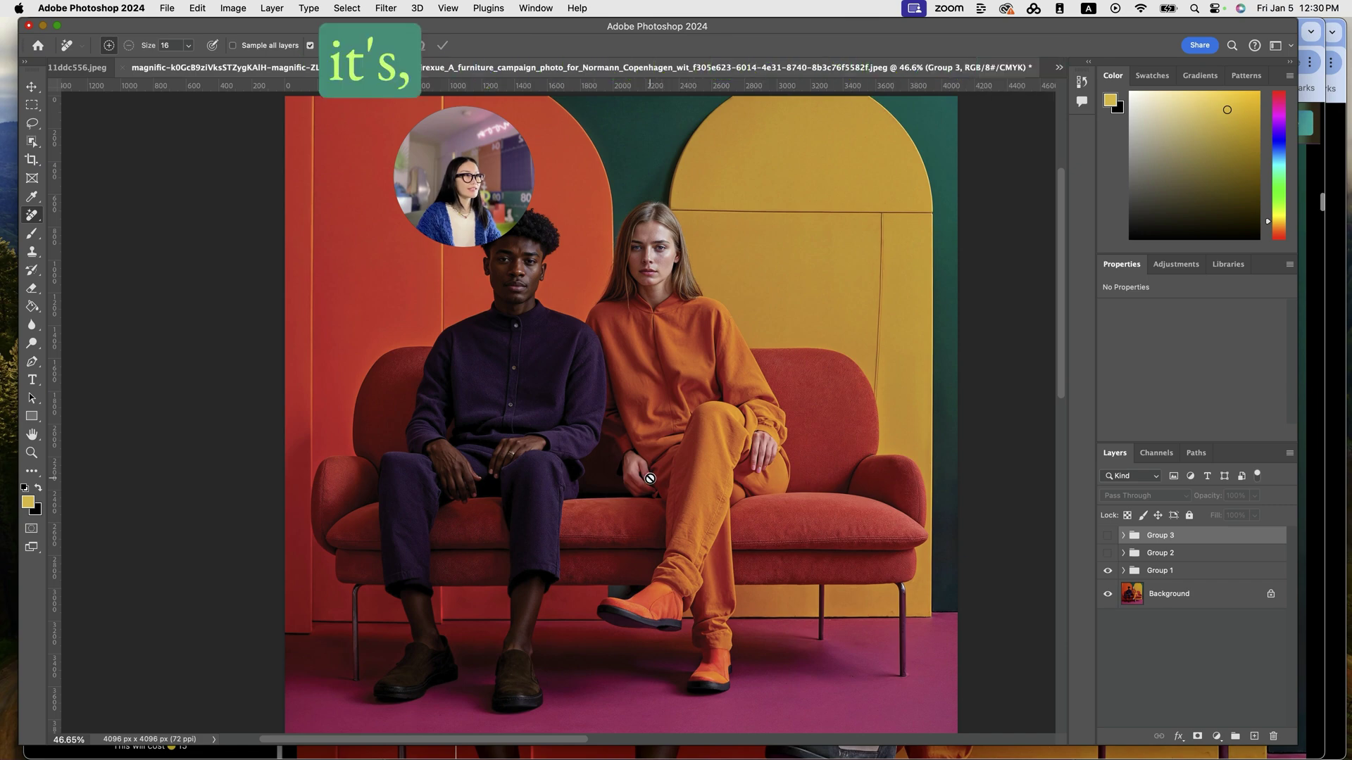
scroll(650, 479, up, 3)
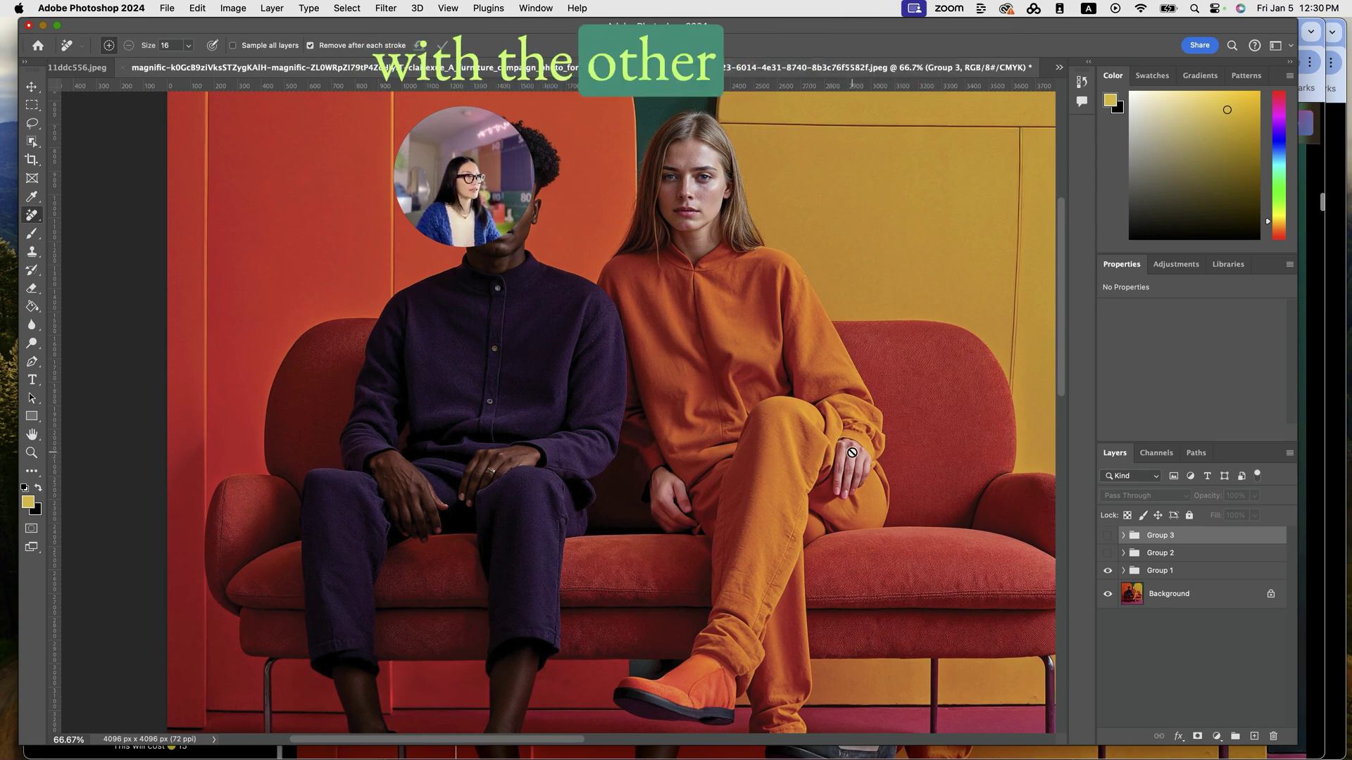
scroll(691, 481, down, 4)
drag(476, 195, 375, 324)
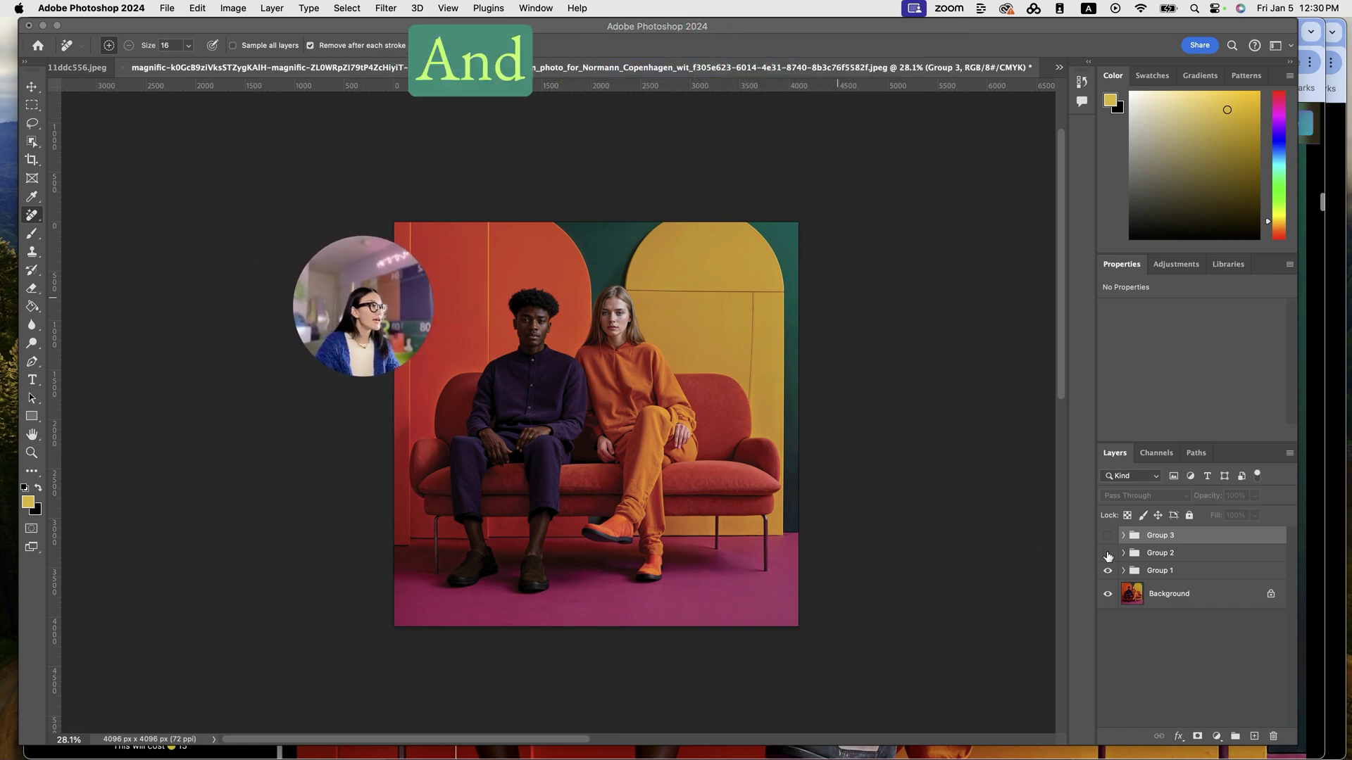
- Make Group 2 visible and inspect the fingernail retouching on the woman's hand resting on the sofa
click(1106, 557)
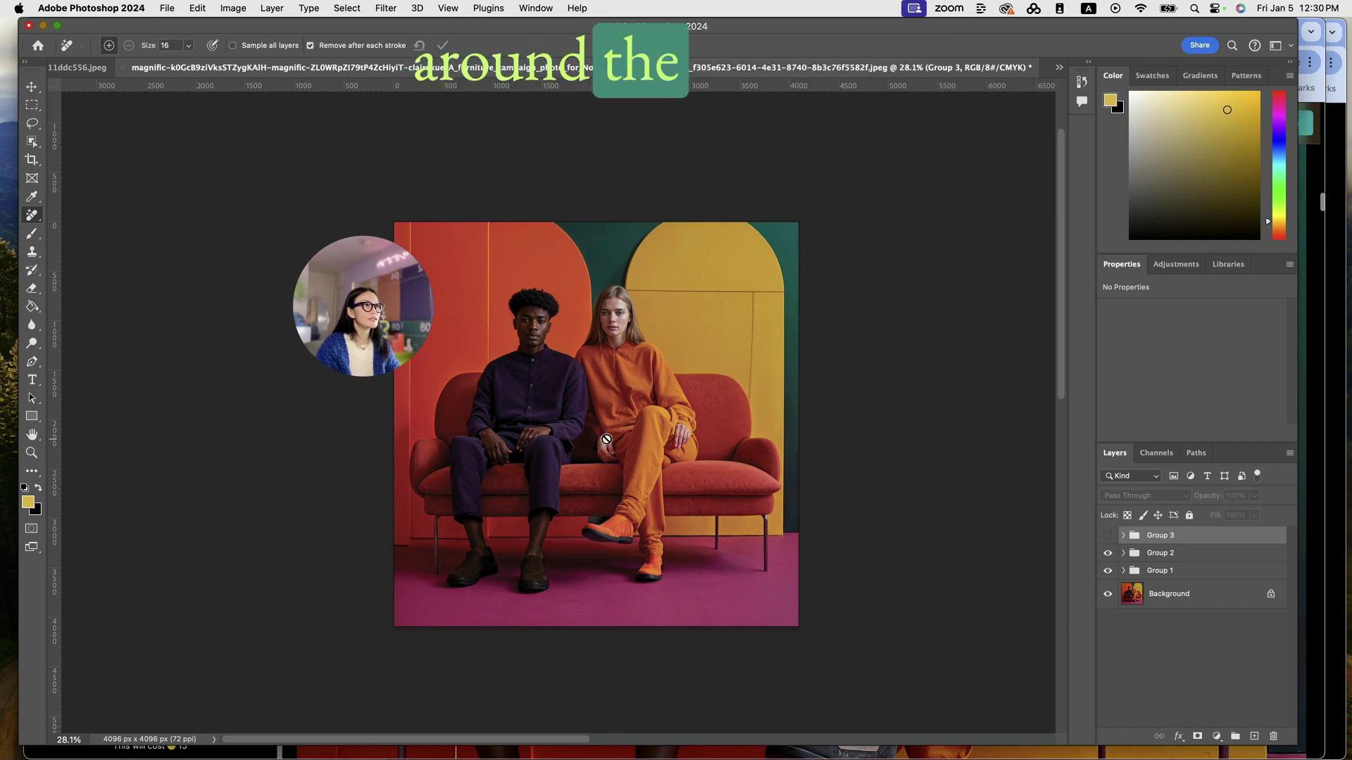
scroll(632, 462, up, 5)
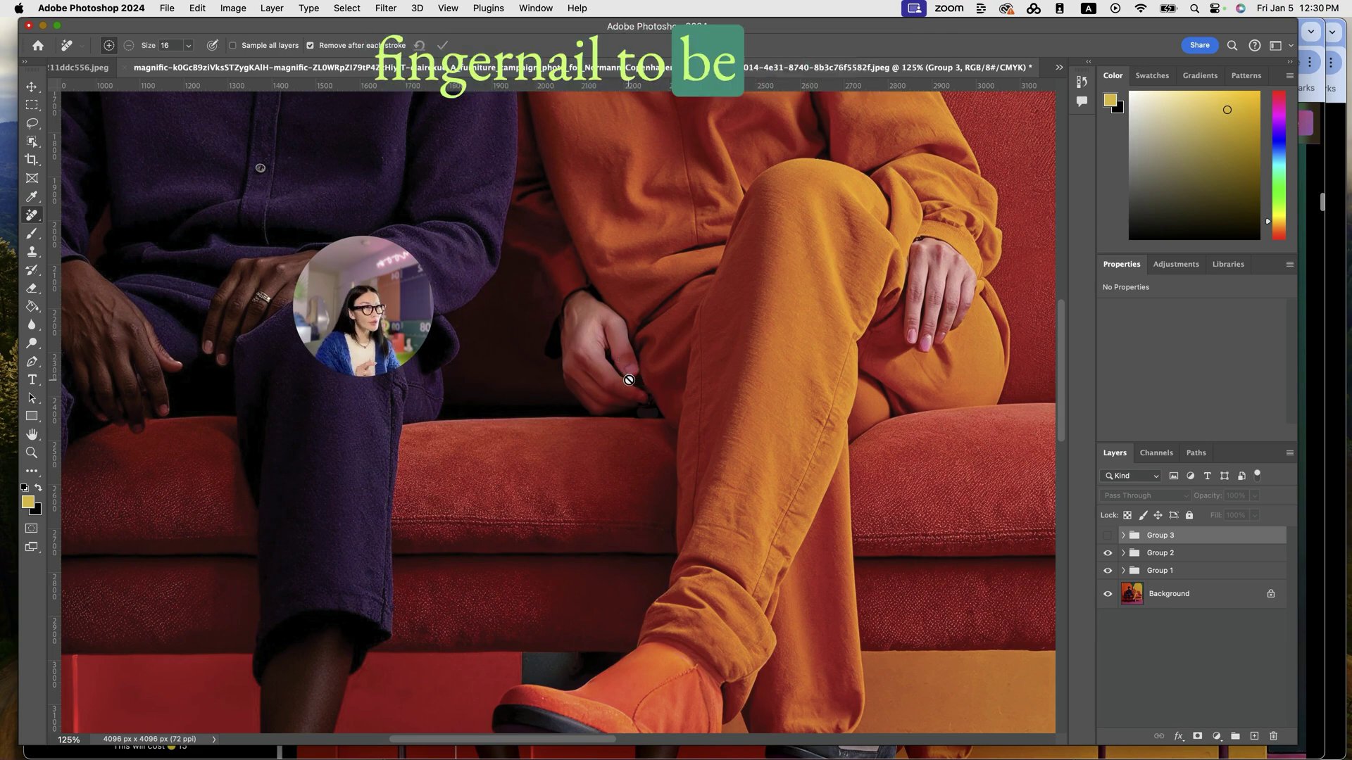
scroll(628, 377, down, 4)
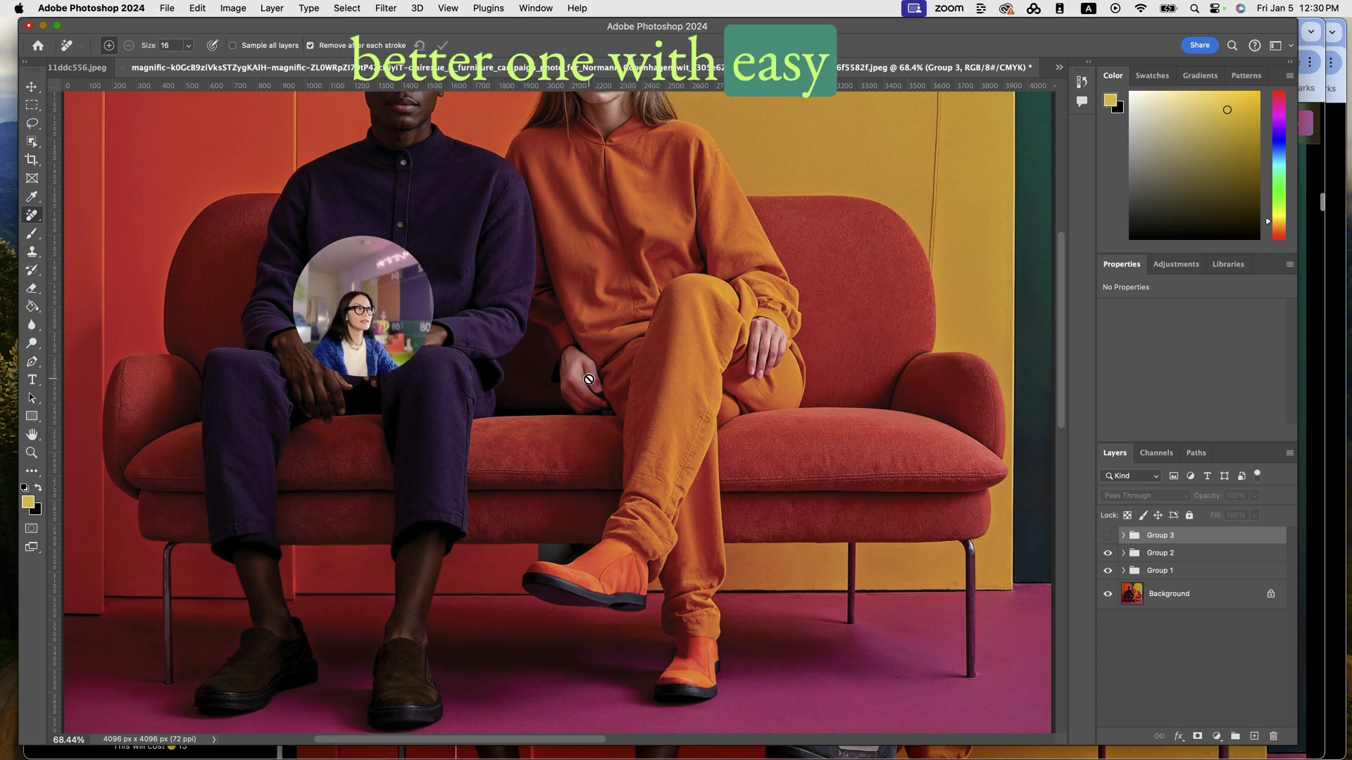
scroll(592, 394, up, 2)
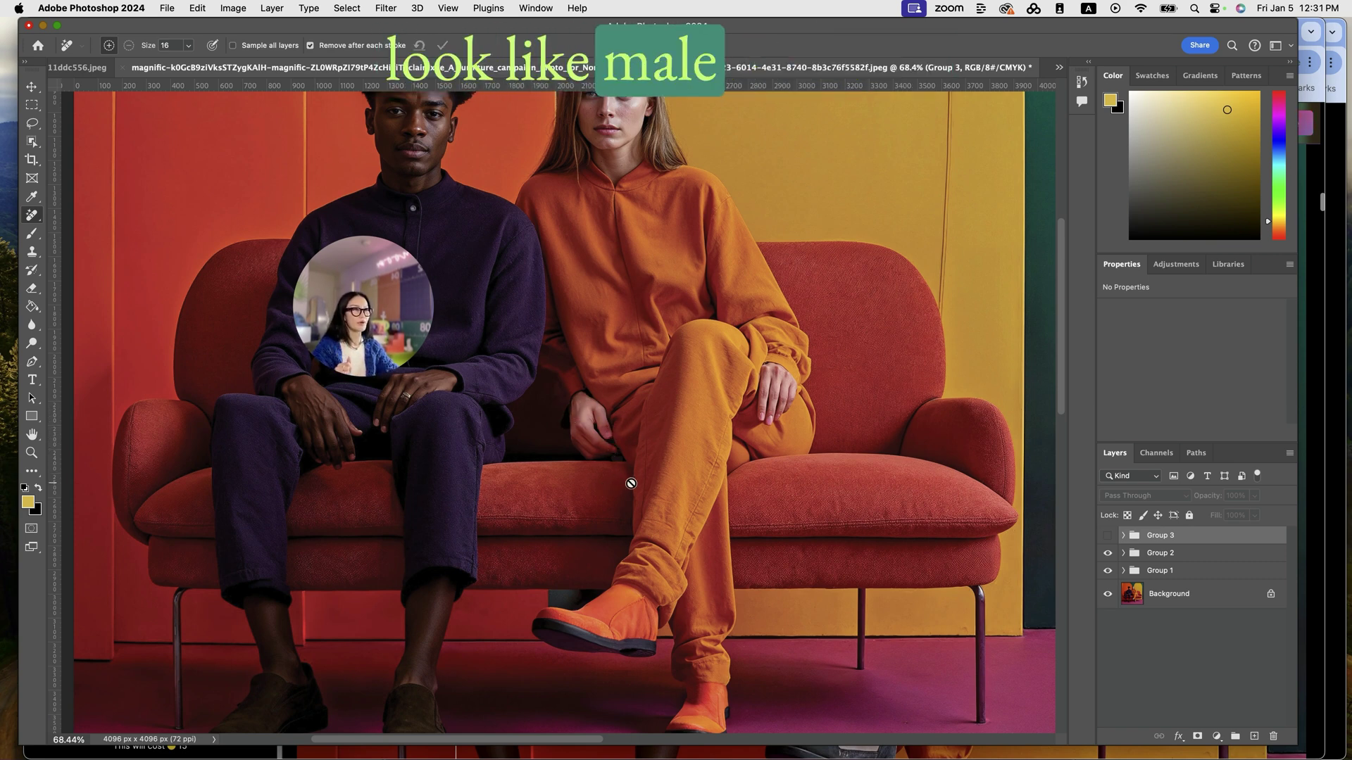
- Compare the retouched hands and orange shoes within the full image and up close
scroll(631, 484, down, 5)
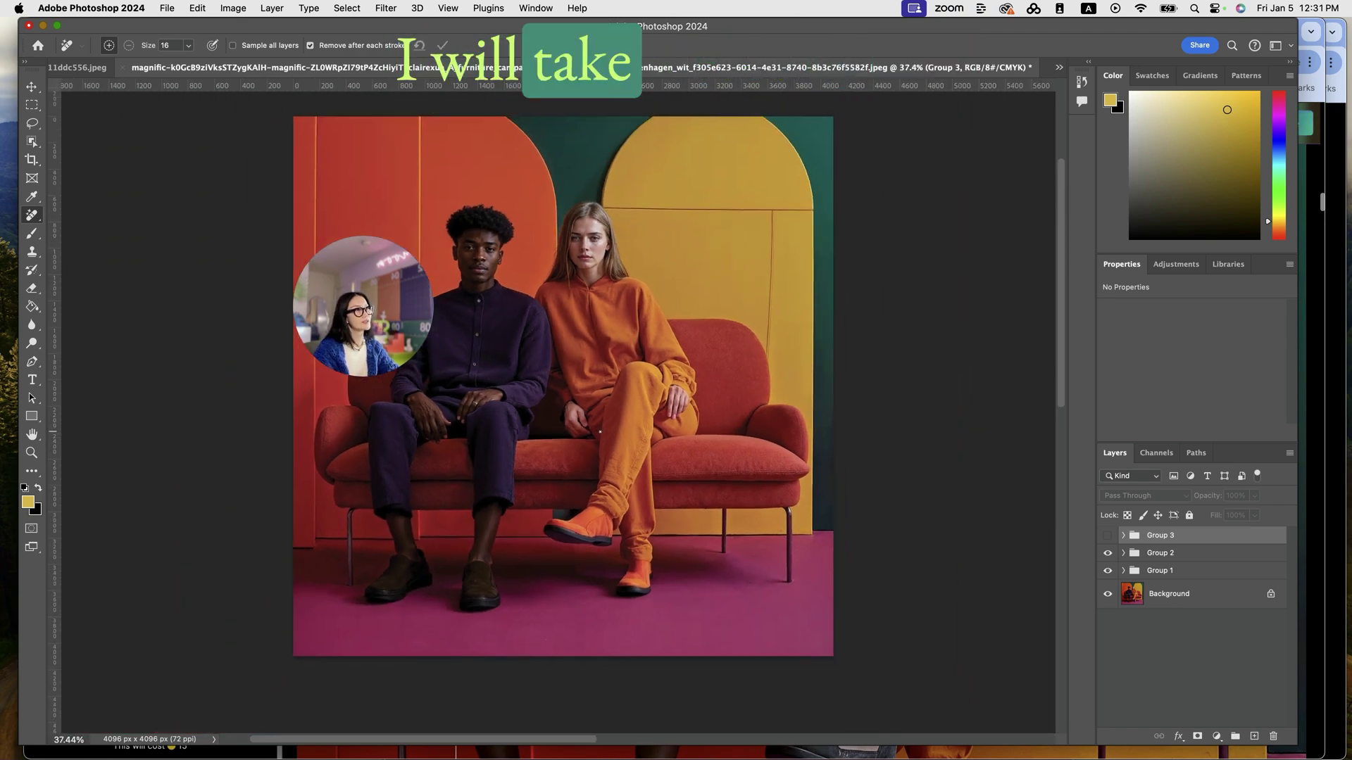
scroll(602, 430, down, 2)
scroll(602, 431, up, 5)
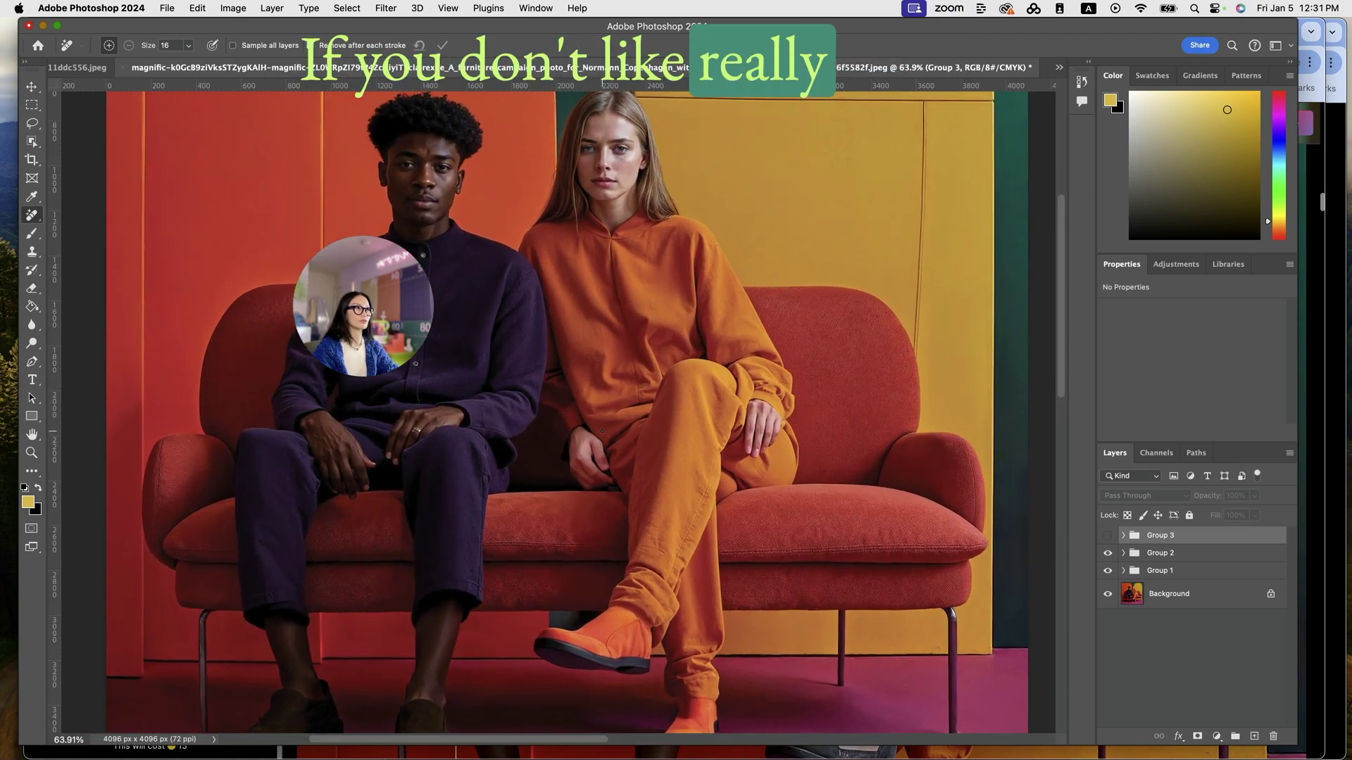
scroll(602, 431, down, 2)
scroll(602, 431, up, 1)
scroll(602, 431, down, 2)
scroll(602, 430, up, 6)
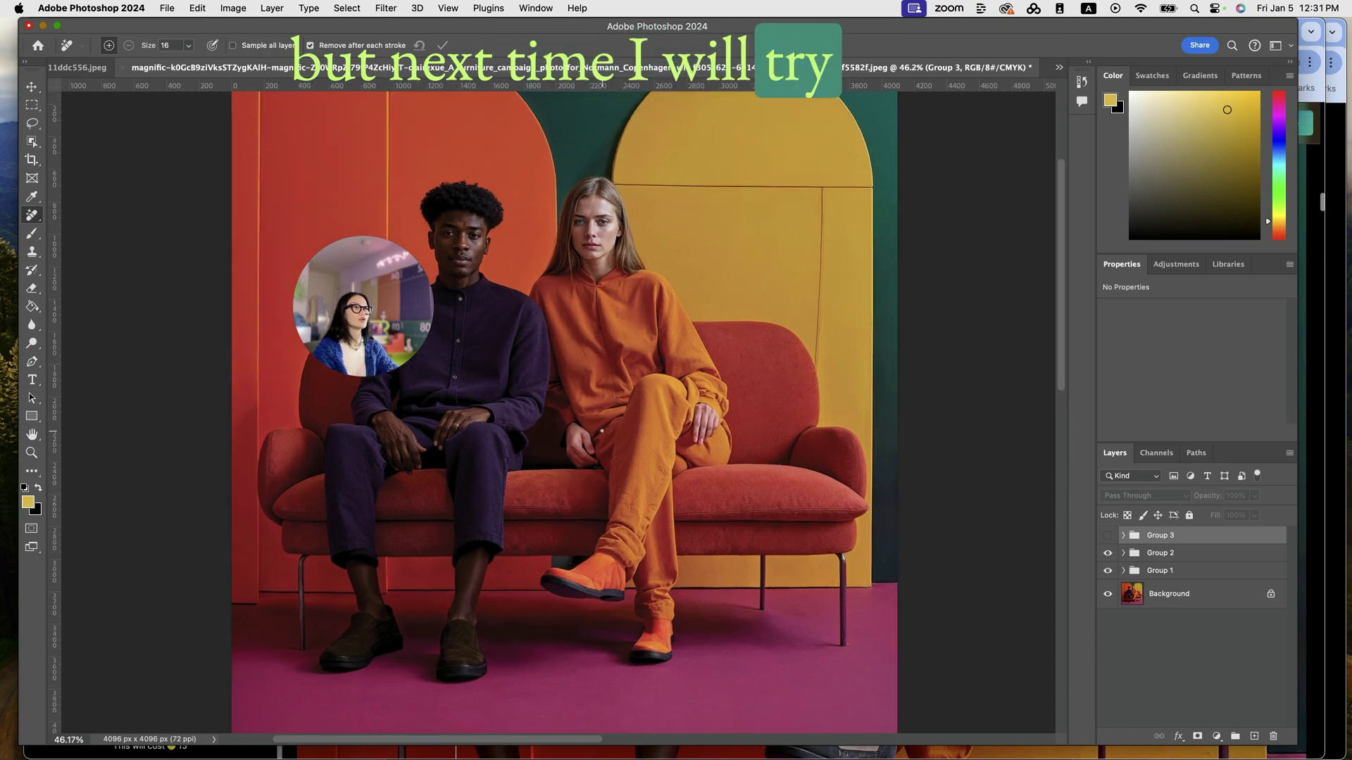
scroll(602, 430, down, 5)
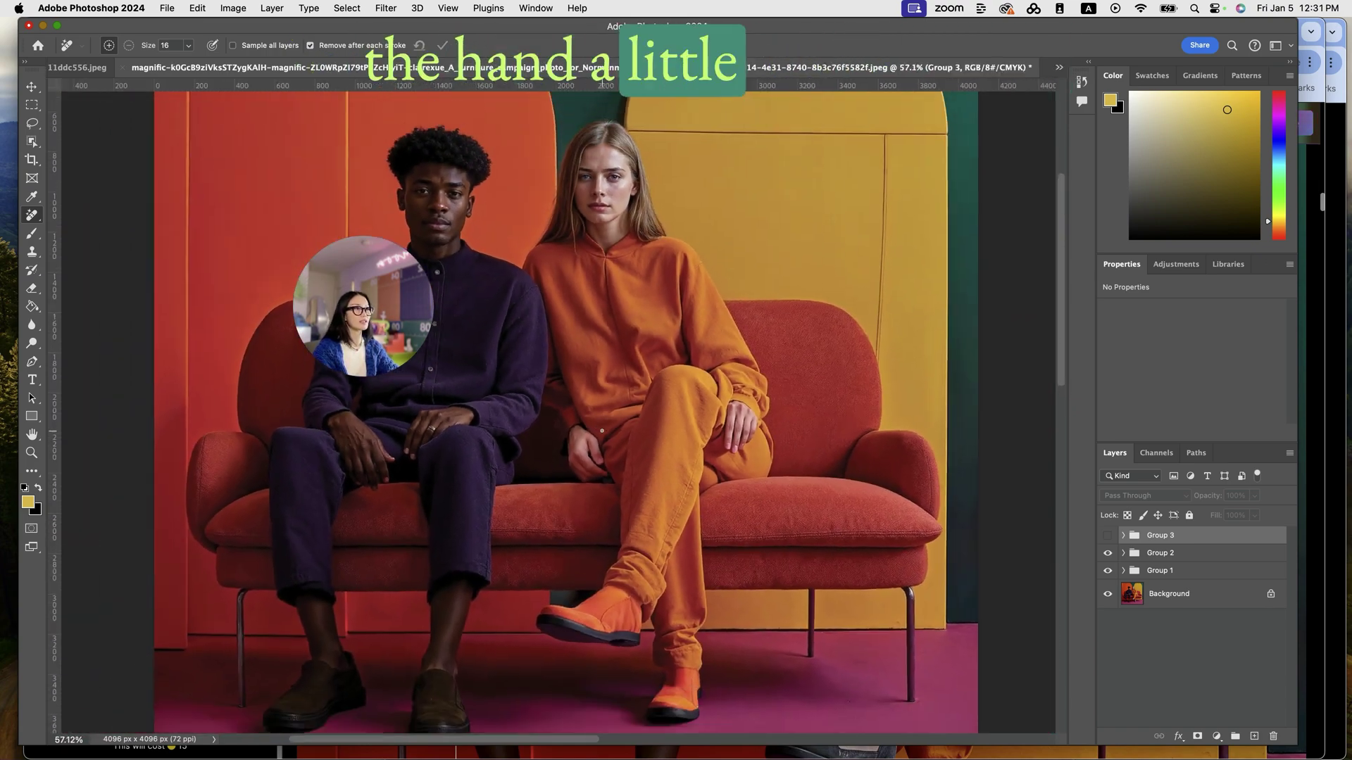
scroll(602, 431, down, 1)
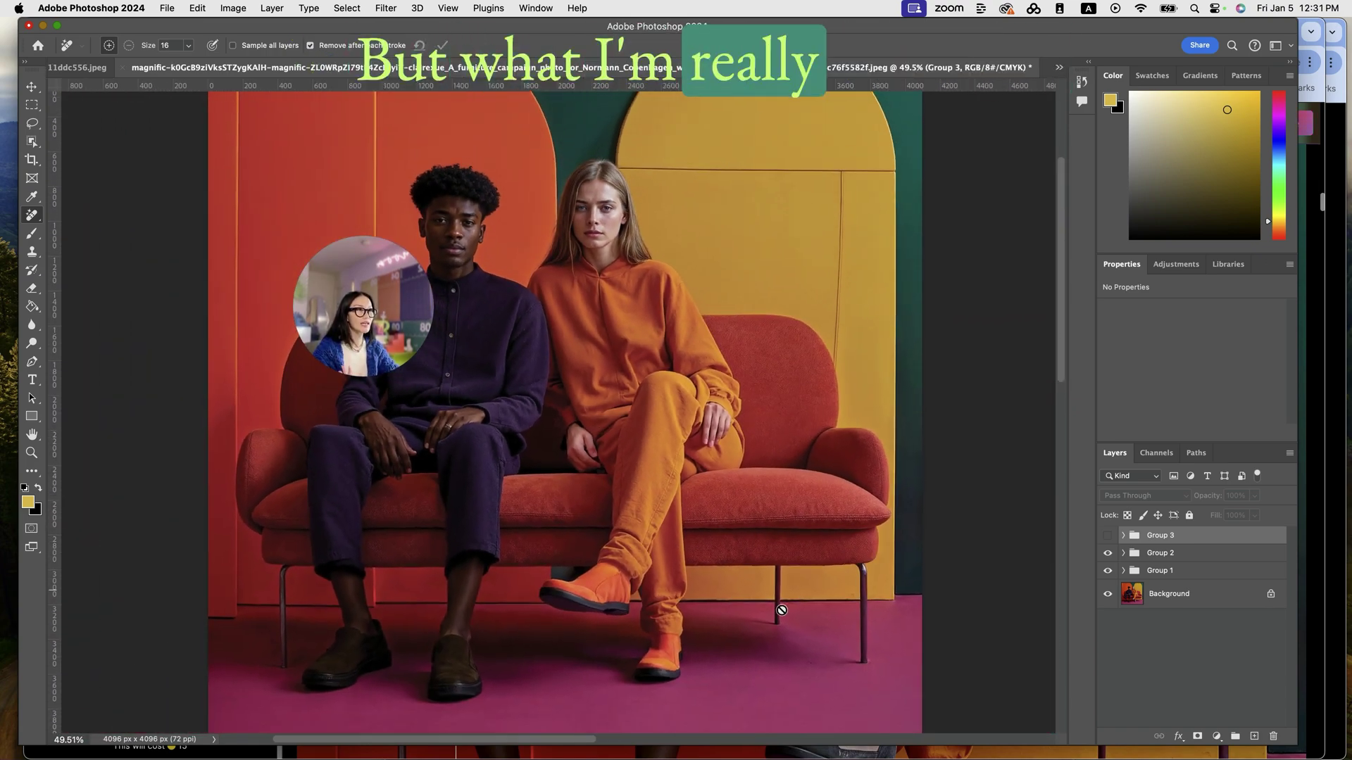
scroll(781, 610, down, 1)
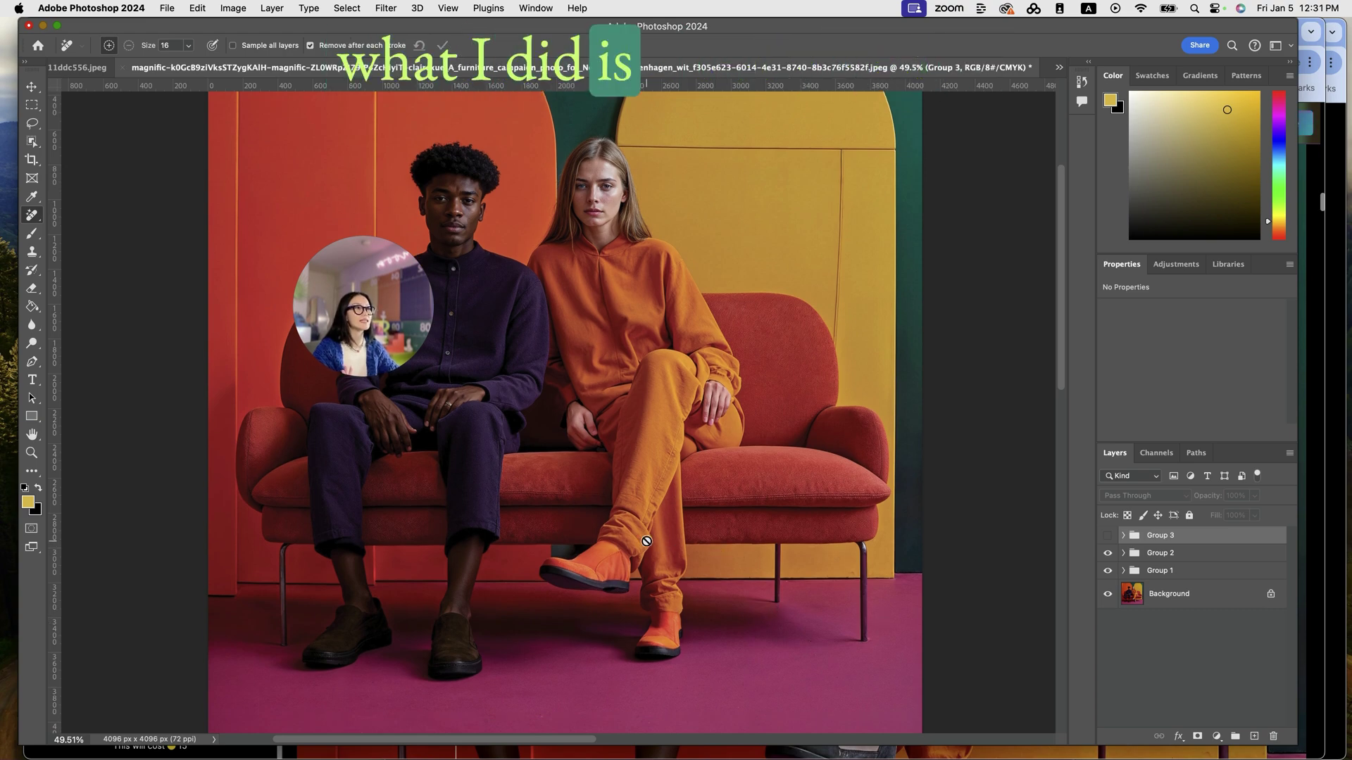
scroll(646, 541, up, 5)
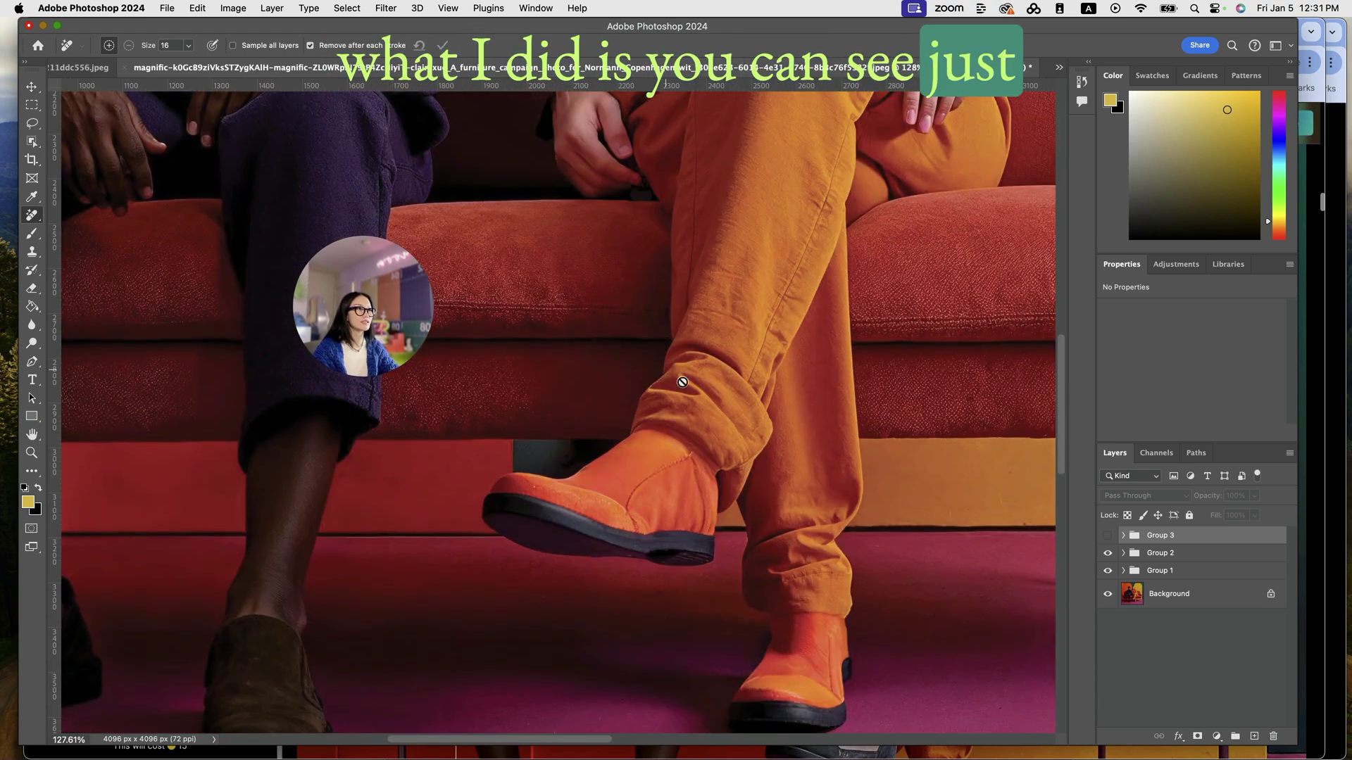
- Make Group 3 visible and examine its shoe retouching on the woman within the full image
scroll(679, 525, down, 5)
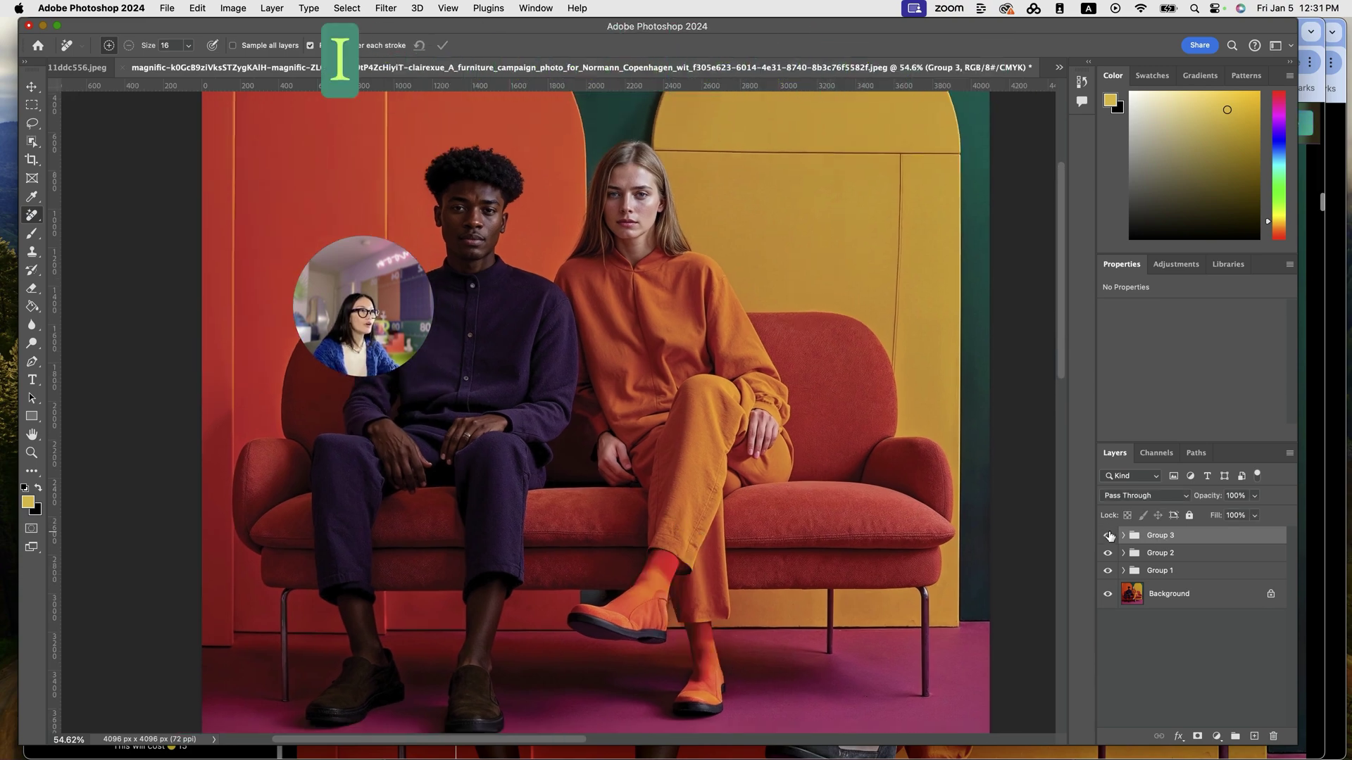
scroll(791, 662, down, 3)
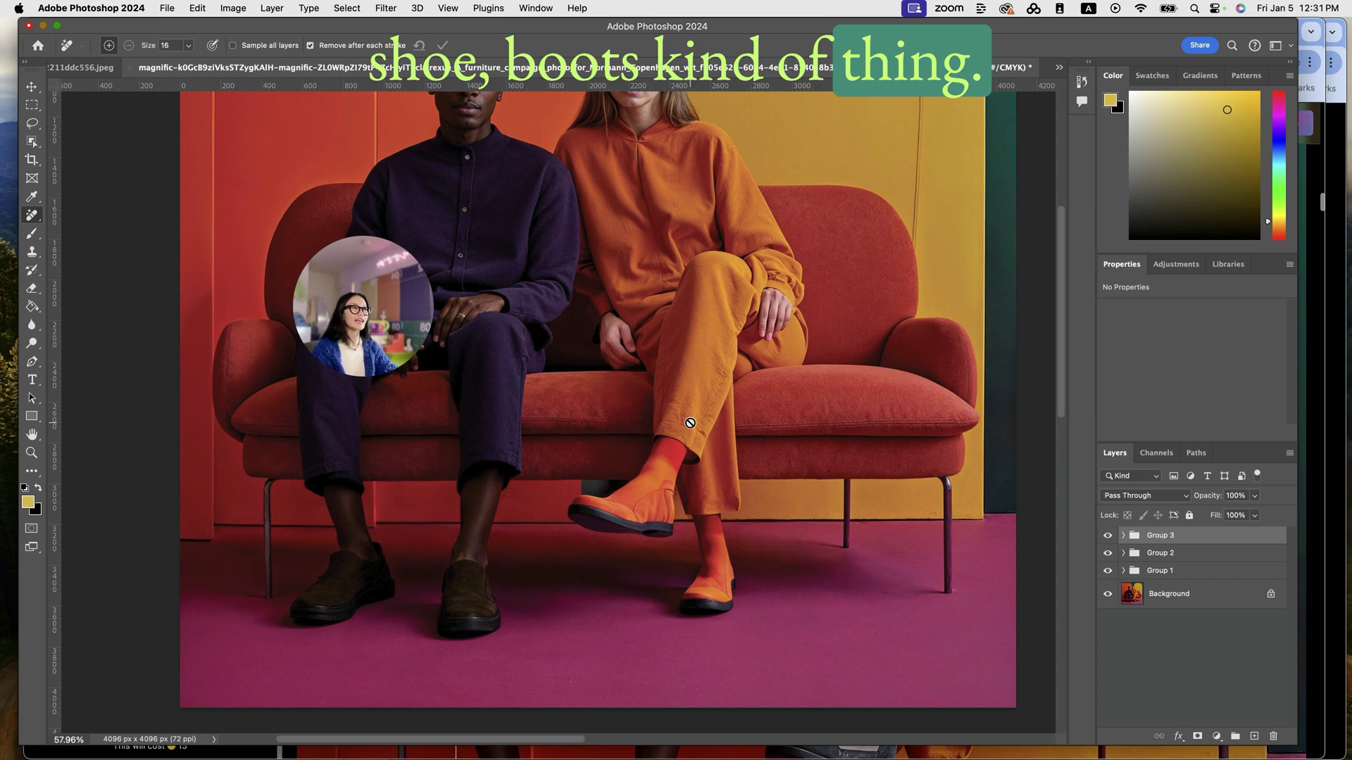
scroll(690, 423, down, 3)
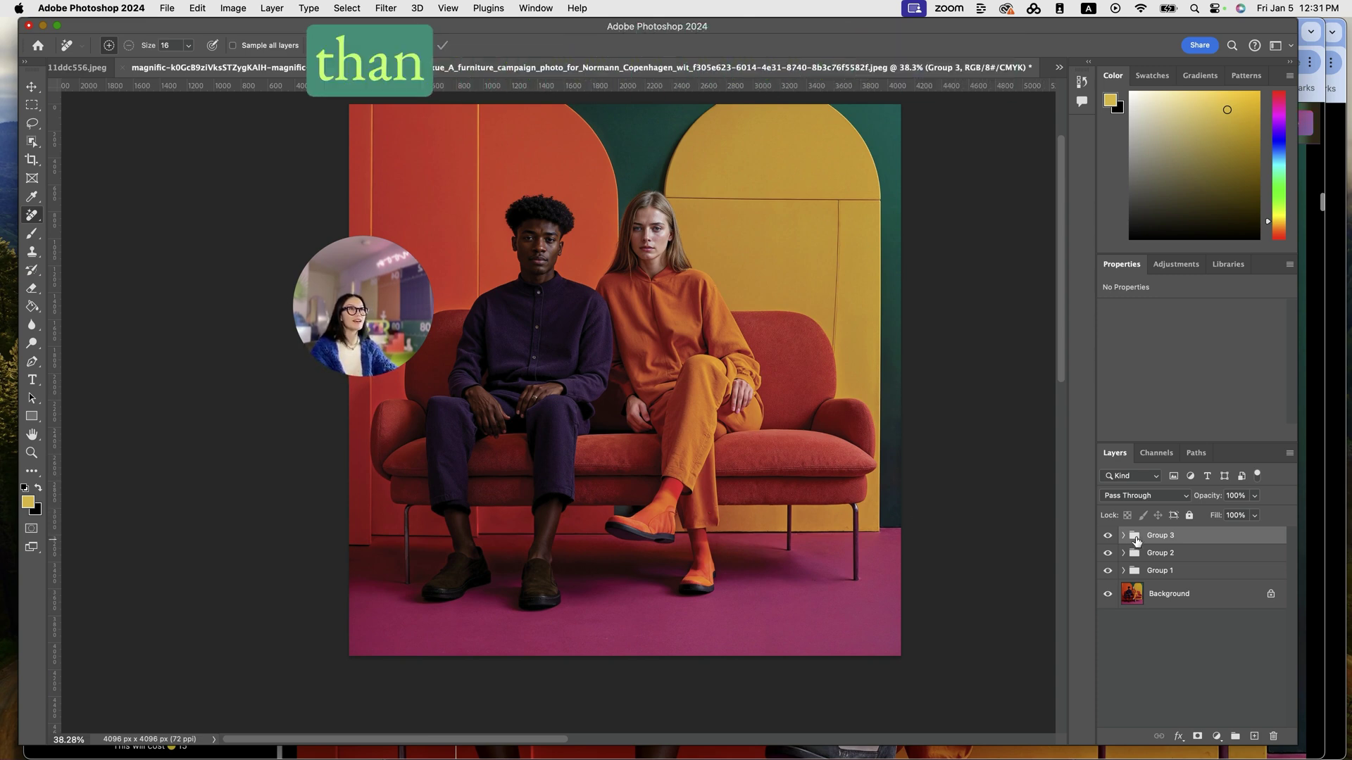
scroll(855, 576, up, 1)
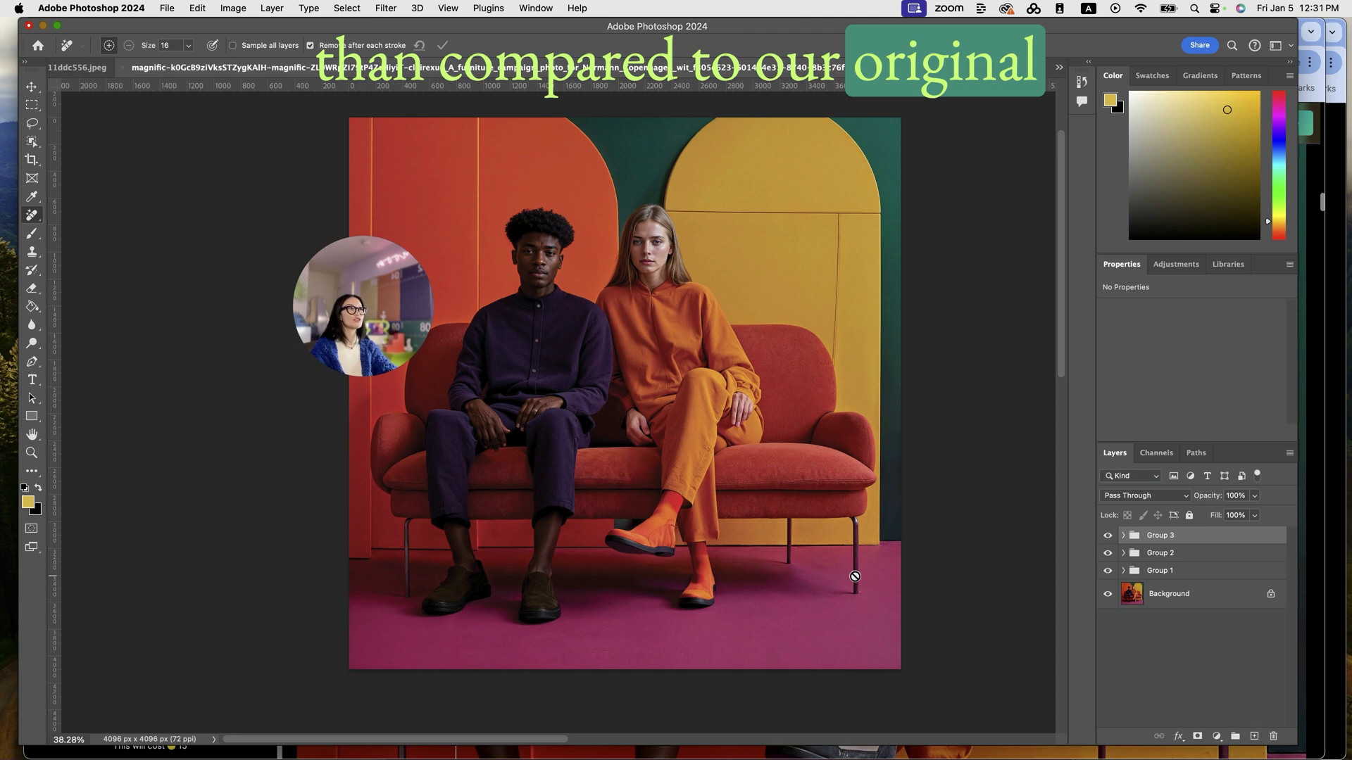
- Compare the image with the retouching groups hidden, starting from Group 3, and make all groups visible again
click(1107, 536)
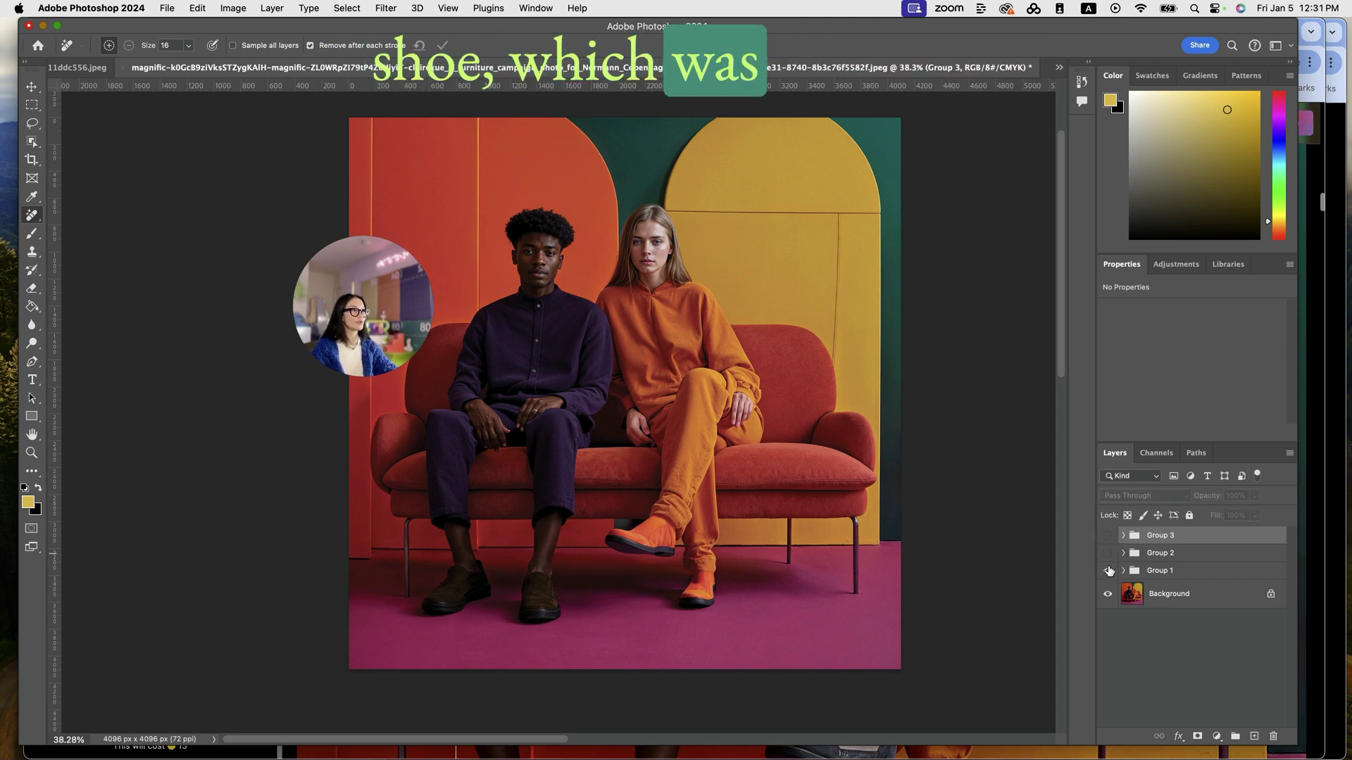
click(1108, 536)
drag(1107, 553, 1107, 570)
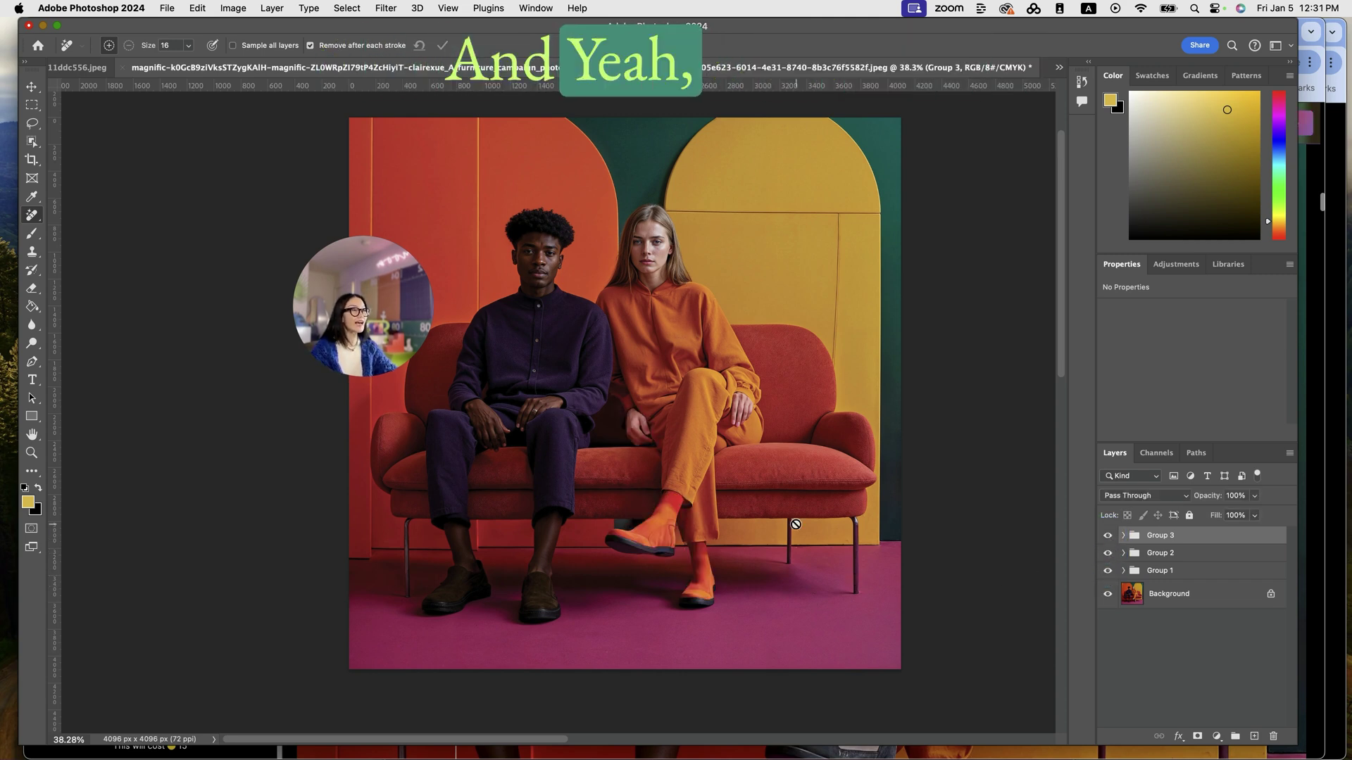
scroll(794, 519, up, 2)
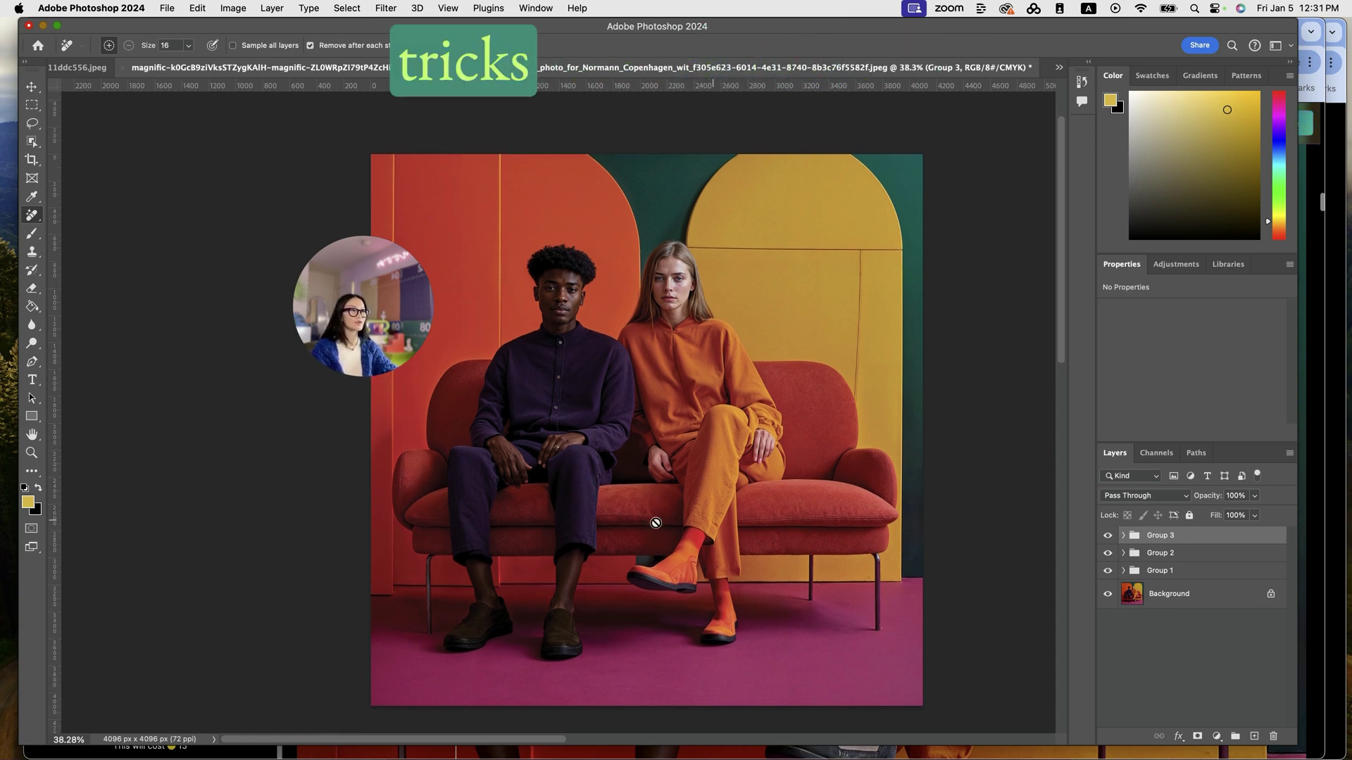
- Switch to Preview, minimize the original campaign image, and reposition the furniture 2 models on couch.jpg window for viewing
key(super+Tab)
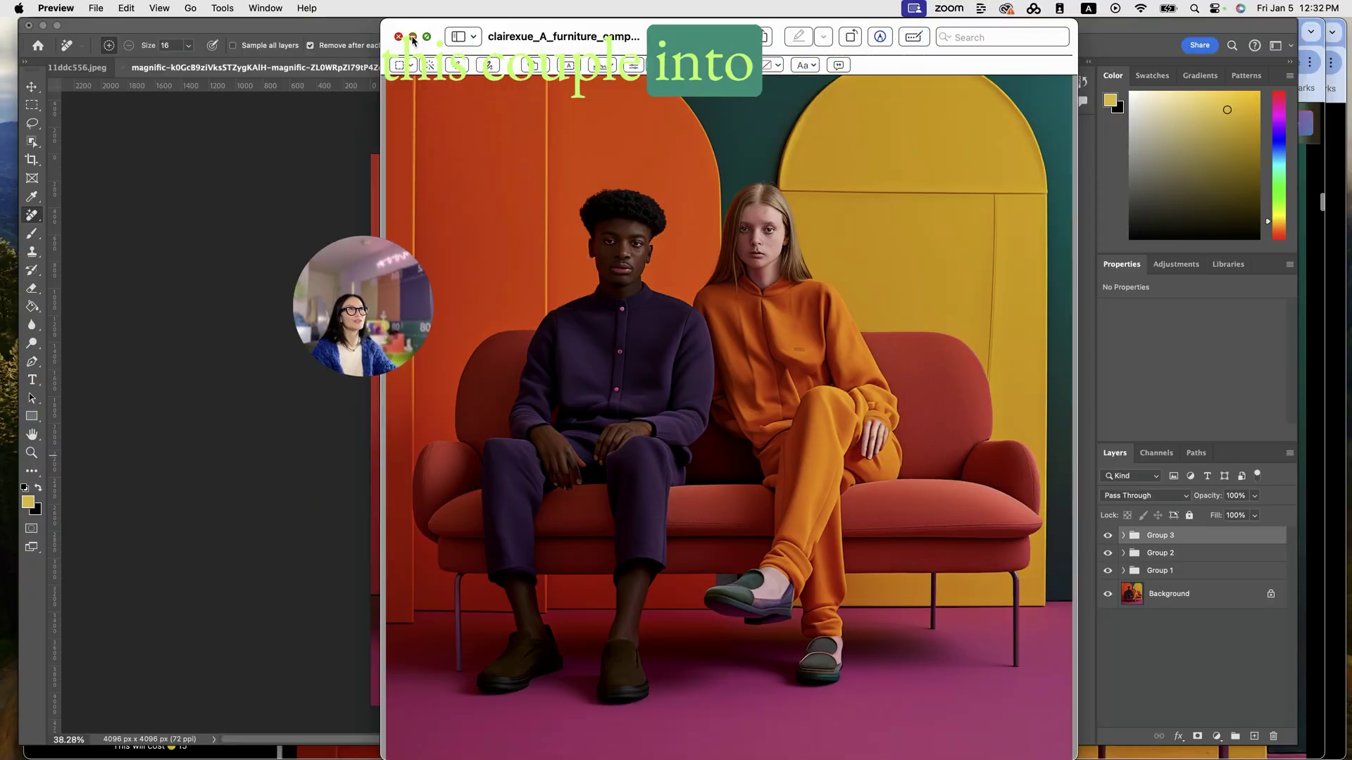
click(412, 37)
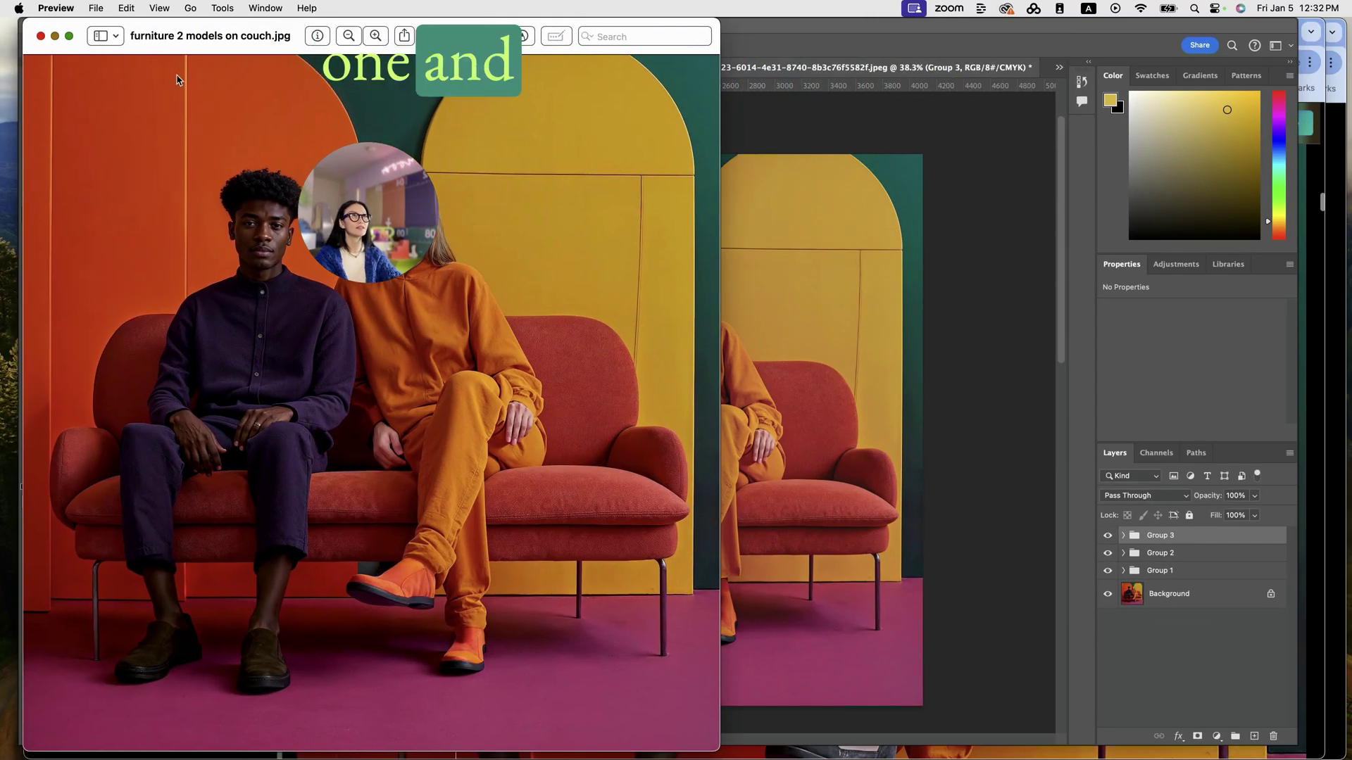
drag(286, 41, 699, 41)
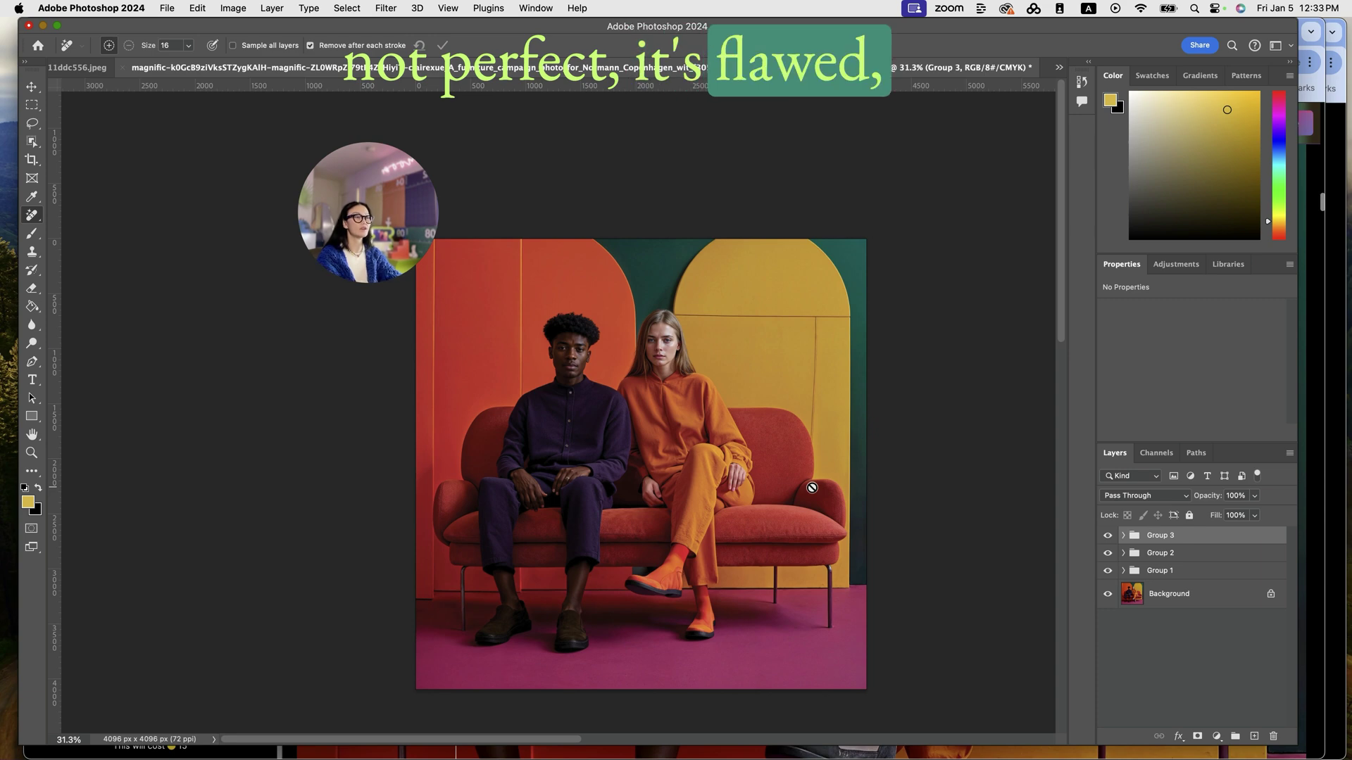
- Bring up the original campaign image in Preview, shrink its window, and place it beside the retouched version for comparison
key(super+Tab)
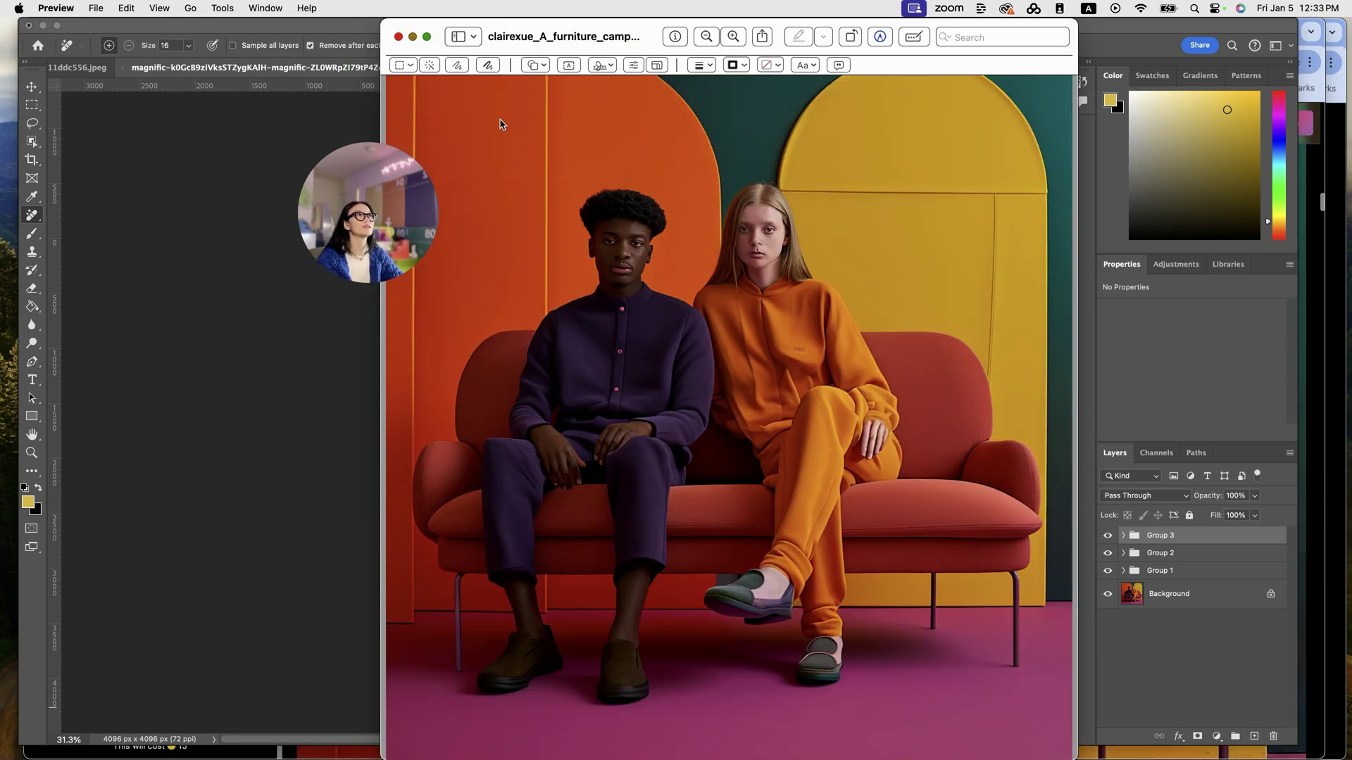
drag(607, 43, 109, 44)
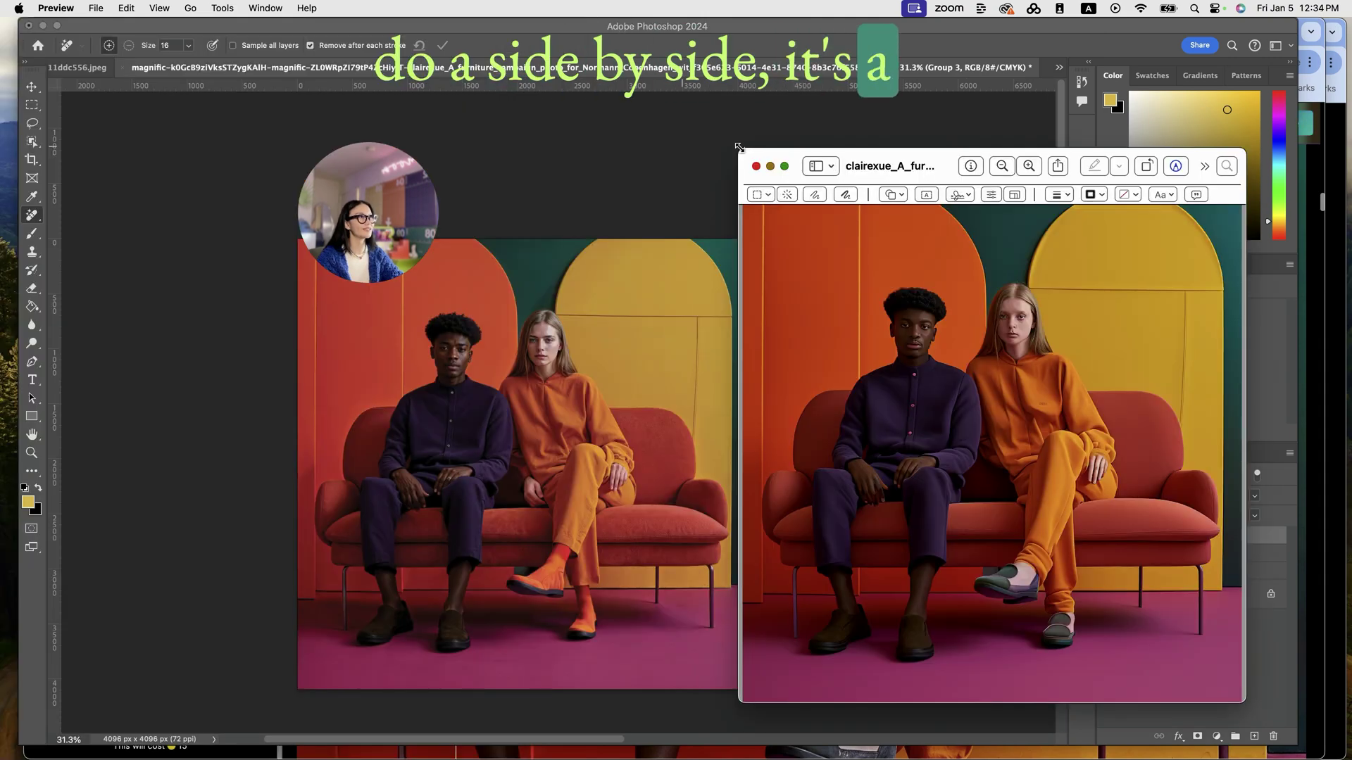
drag(739, 146, 748, 179)
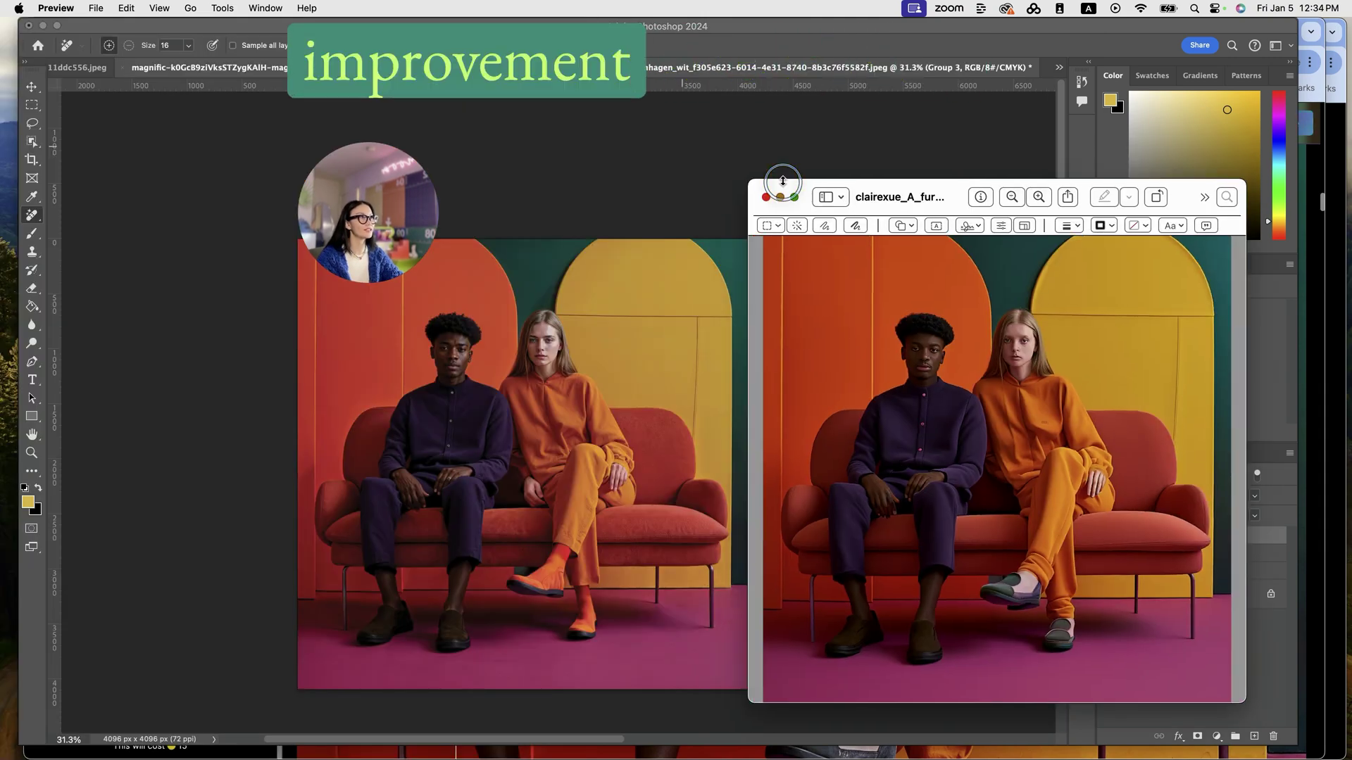
drag(919, 190, 849, 185)
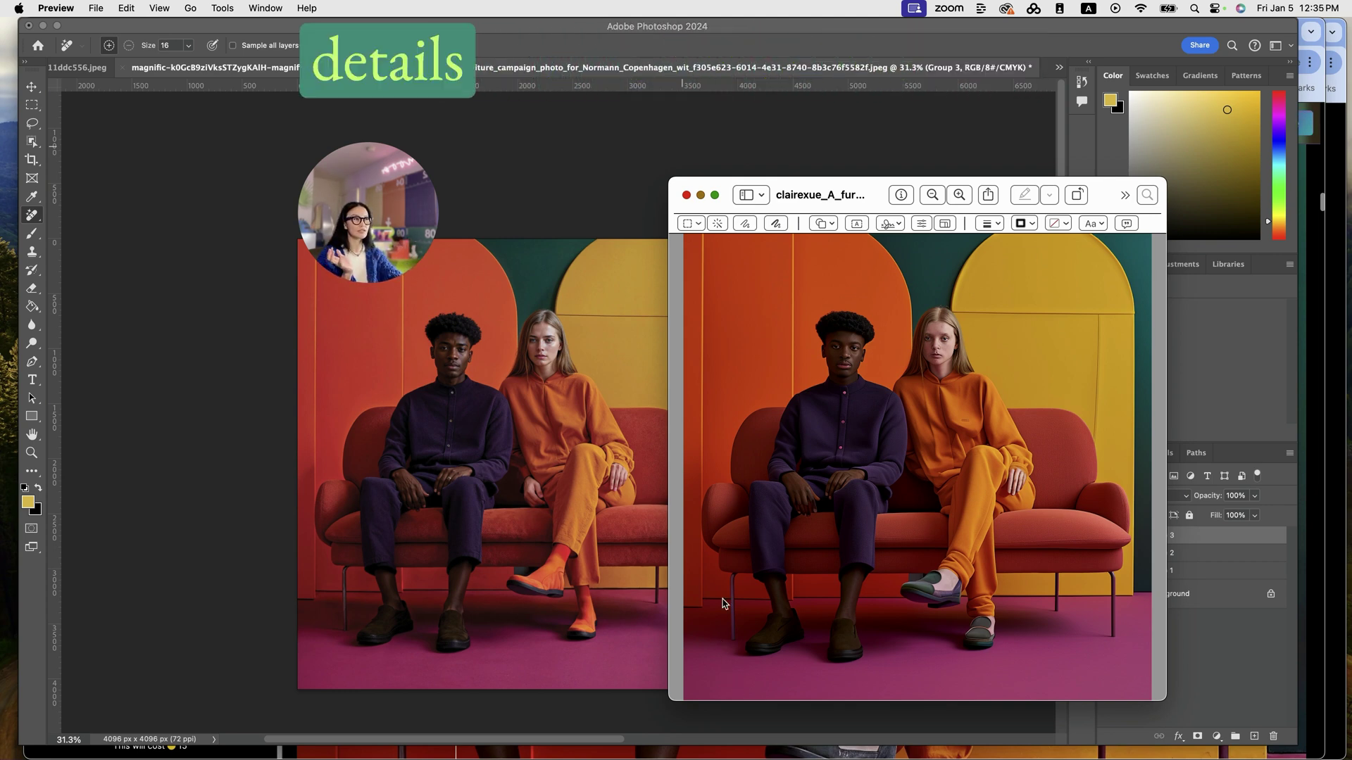
- Close the original image's Preview window and bring the whole retouched image back into view in Photoshop
click(642, 337)
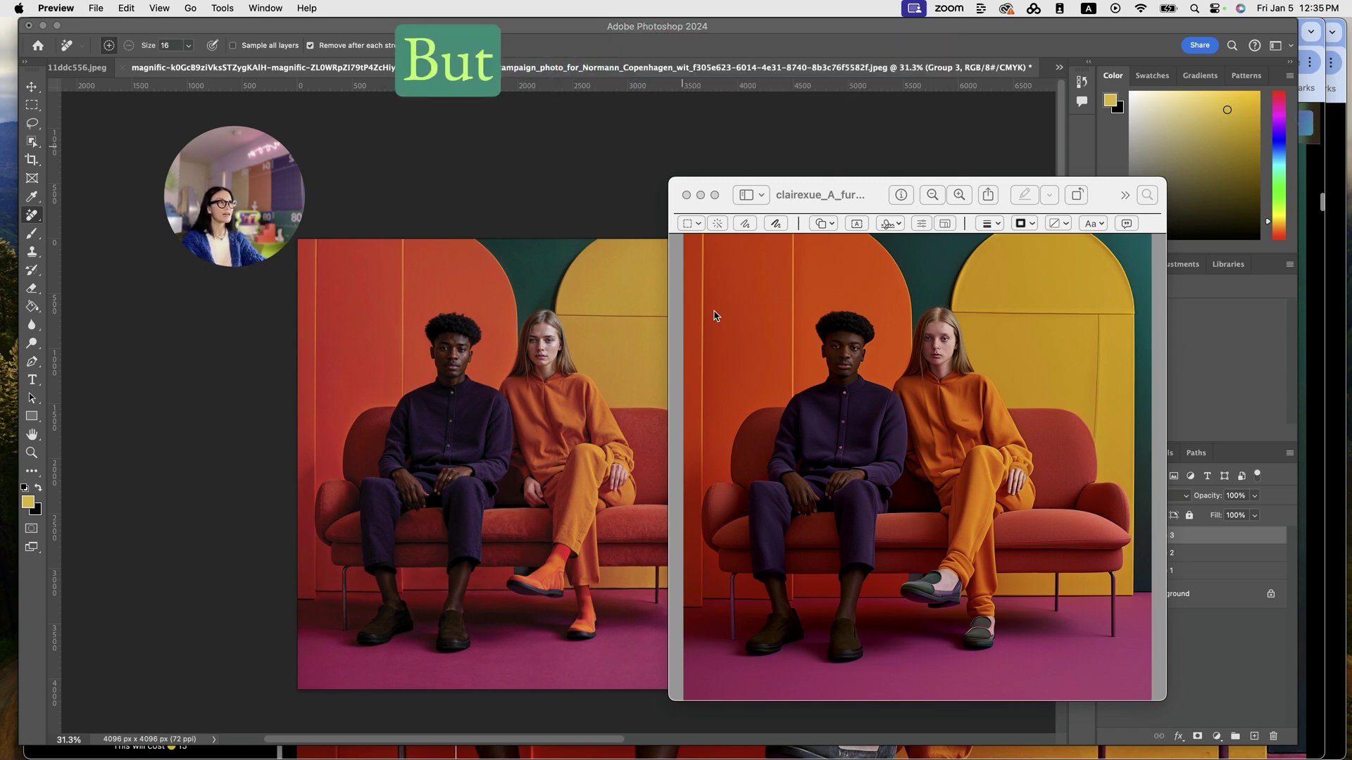
click(687, 195)
scroll(587, 336, left, 5)
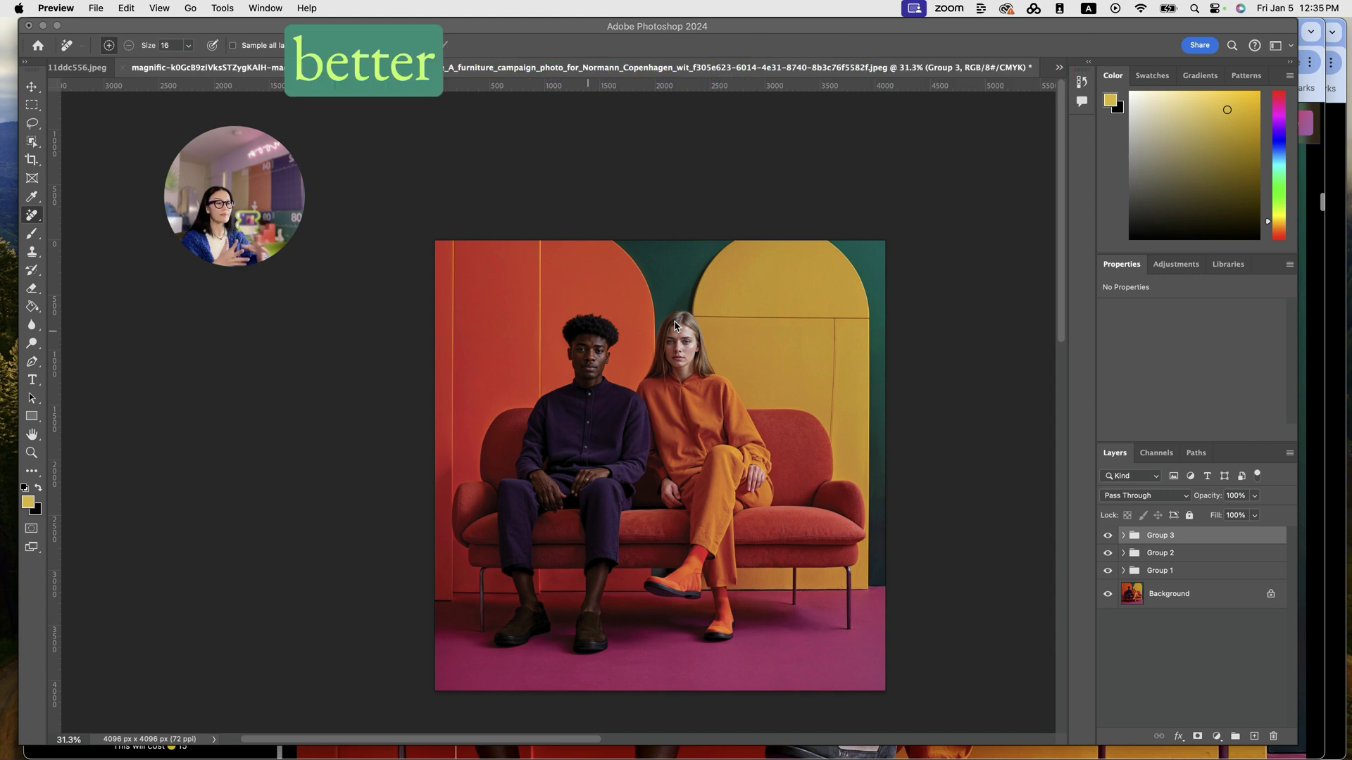
drag(247, 181, 360, 289)
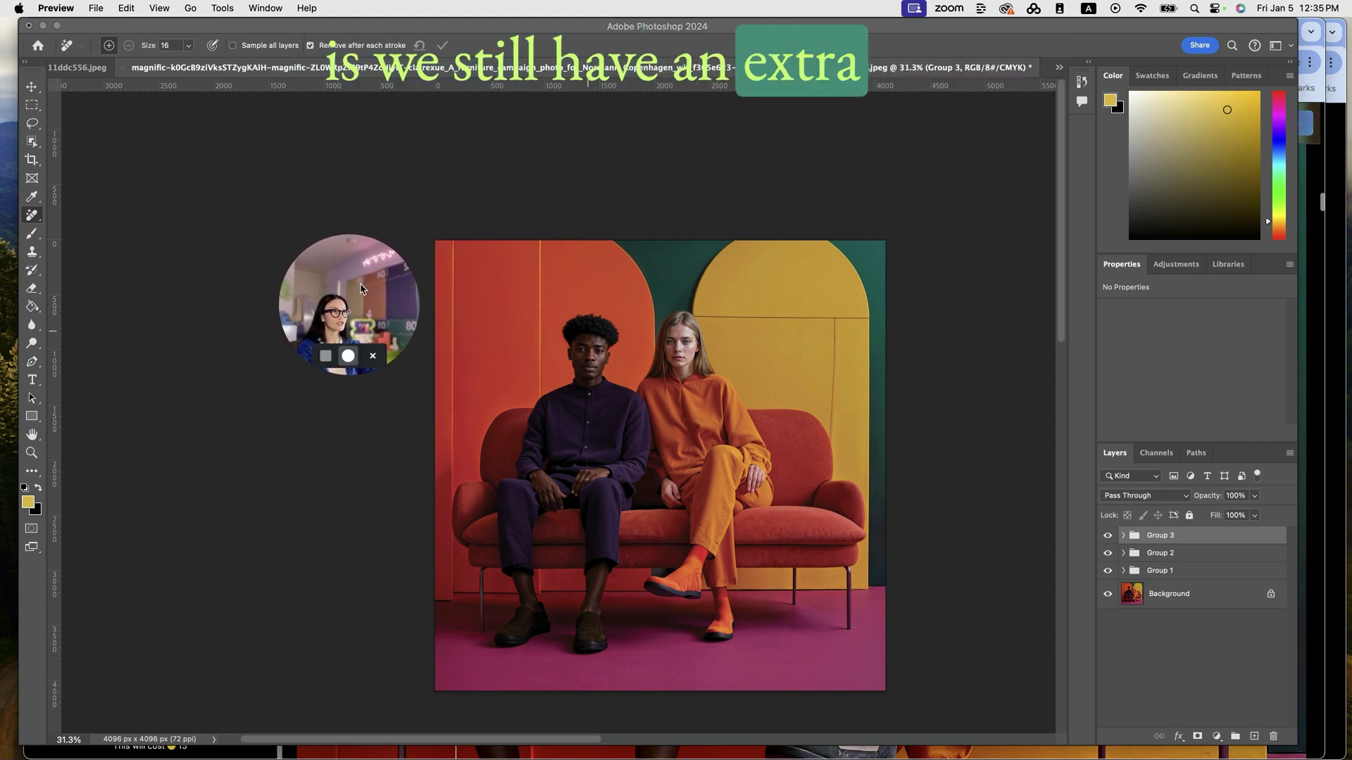